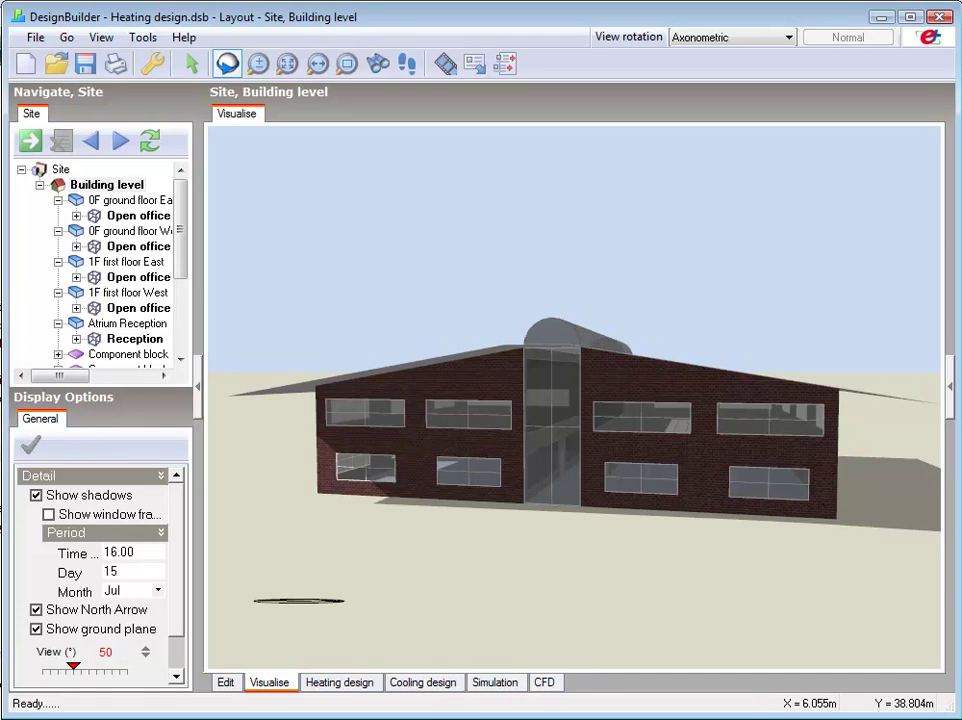
- View the site's winter design weather (-4.8 °C outside temperature), then return to building level
click(225, 682)
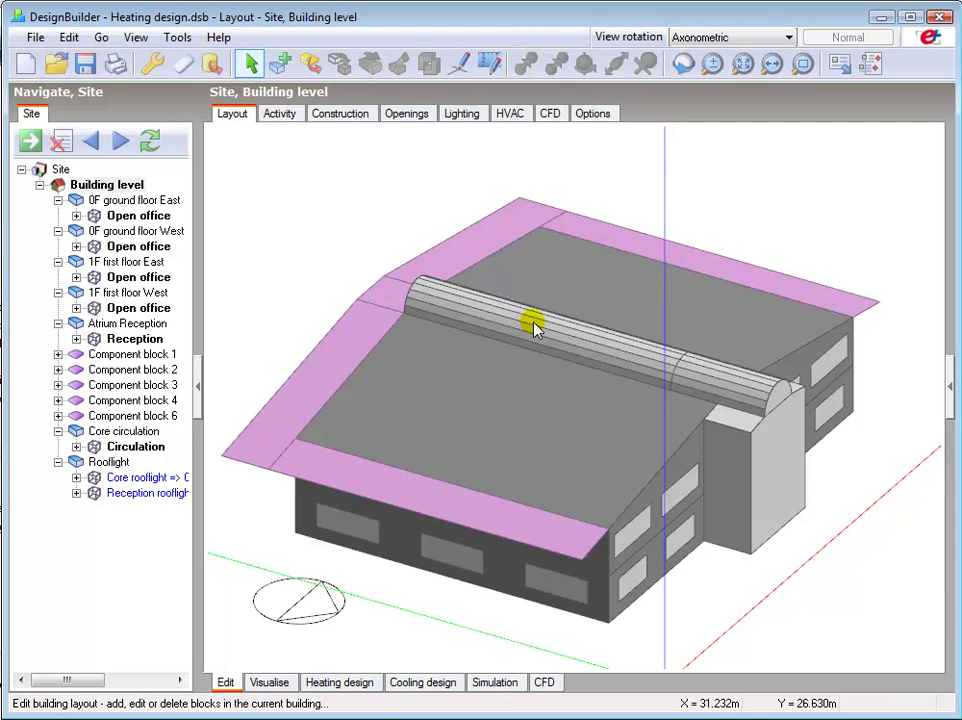
click(58, 172)
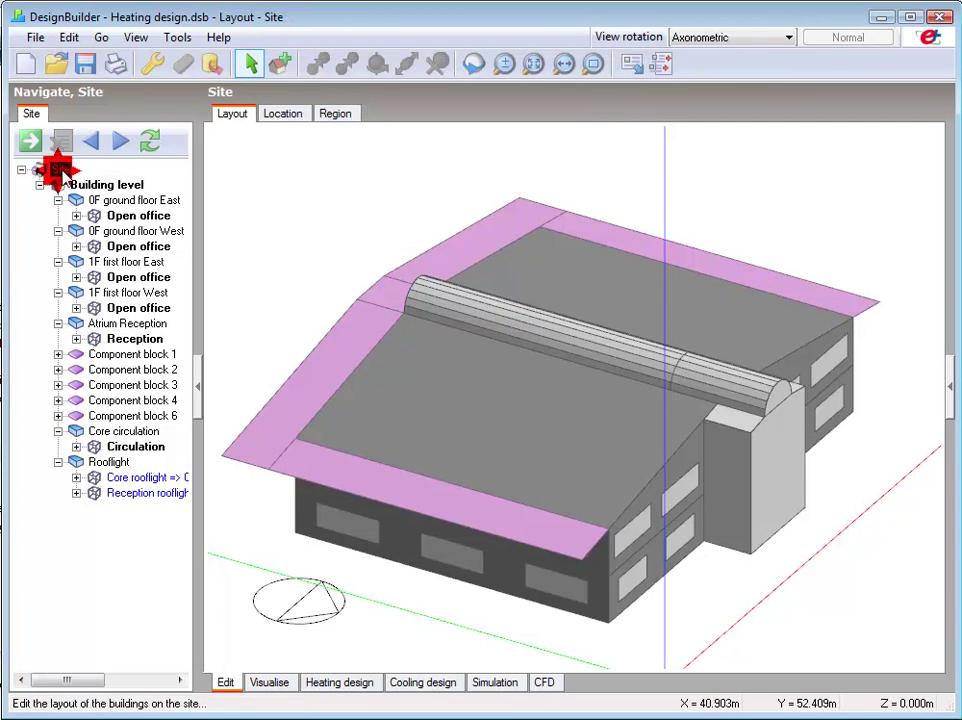
click(280, 116)
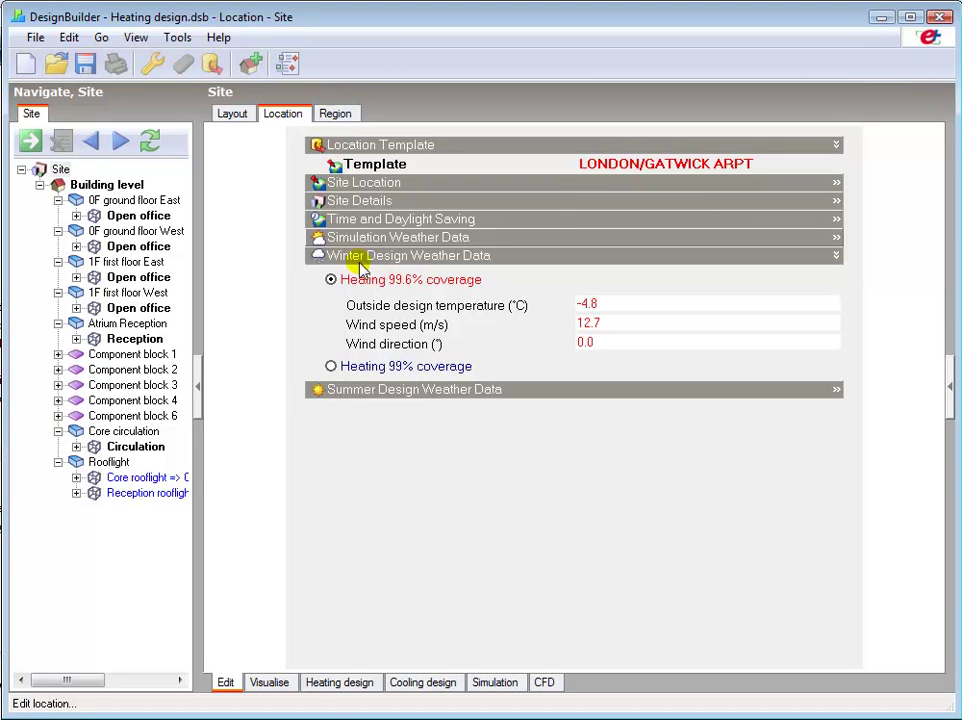
click(99, 188)
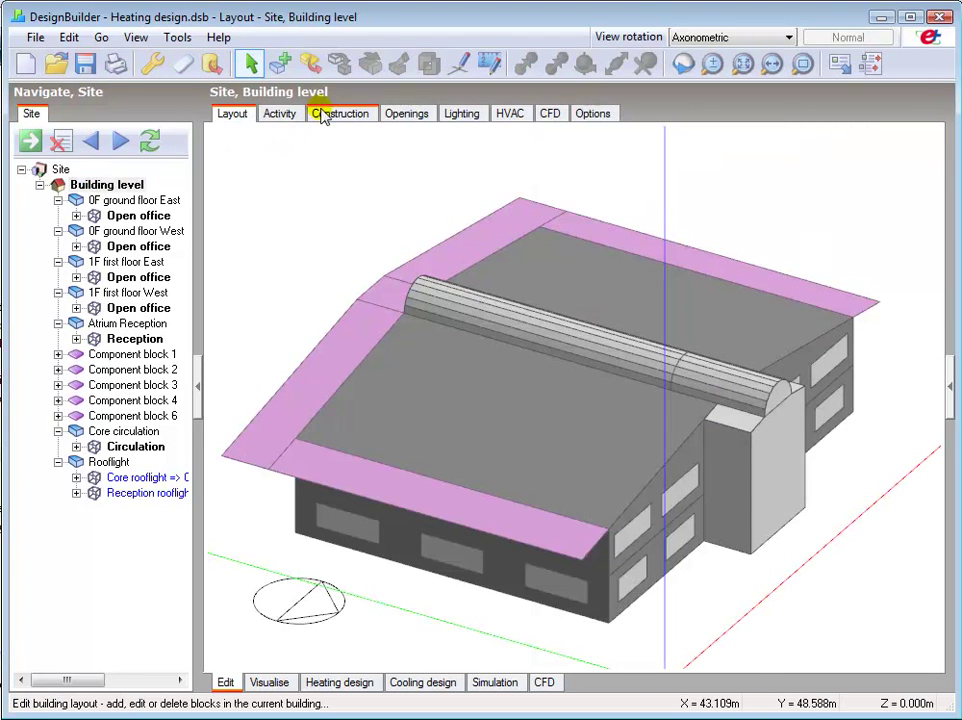
- Check the construction settings' 0.700 ac/h airtightness rate, then show the heating design results
click(340, 114)
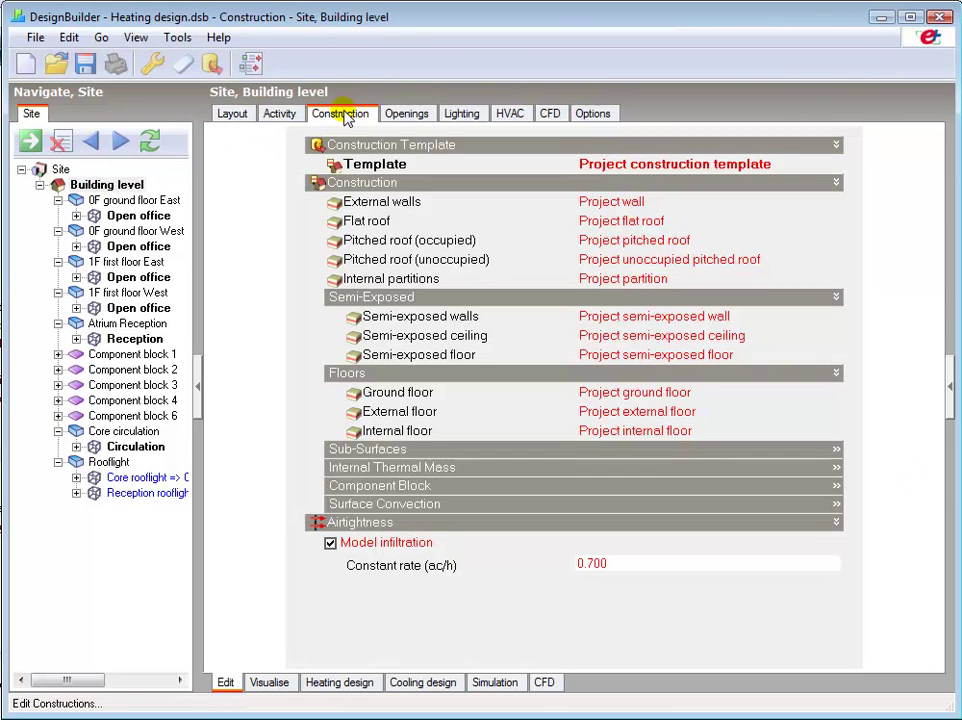
click(618, 563)
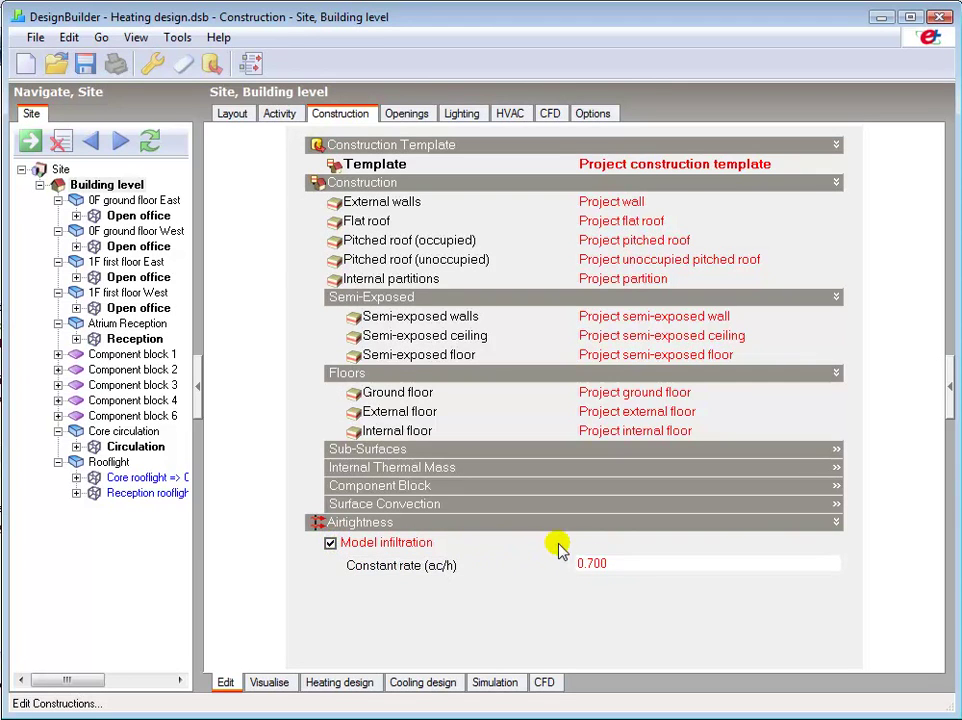
click(594, 566)
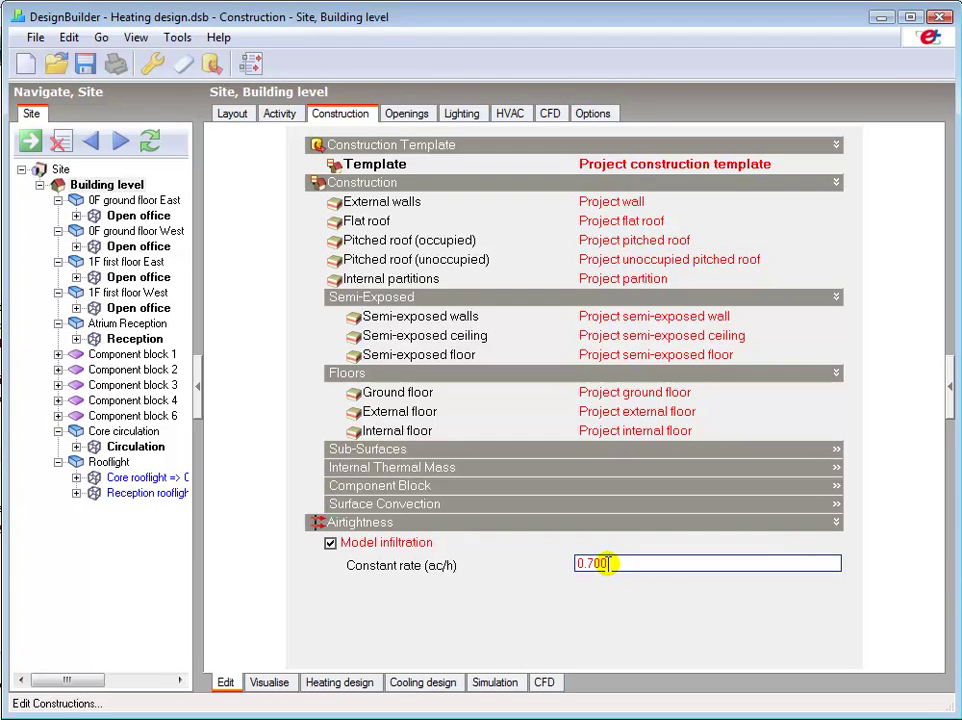
click(341, 683)
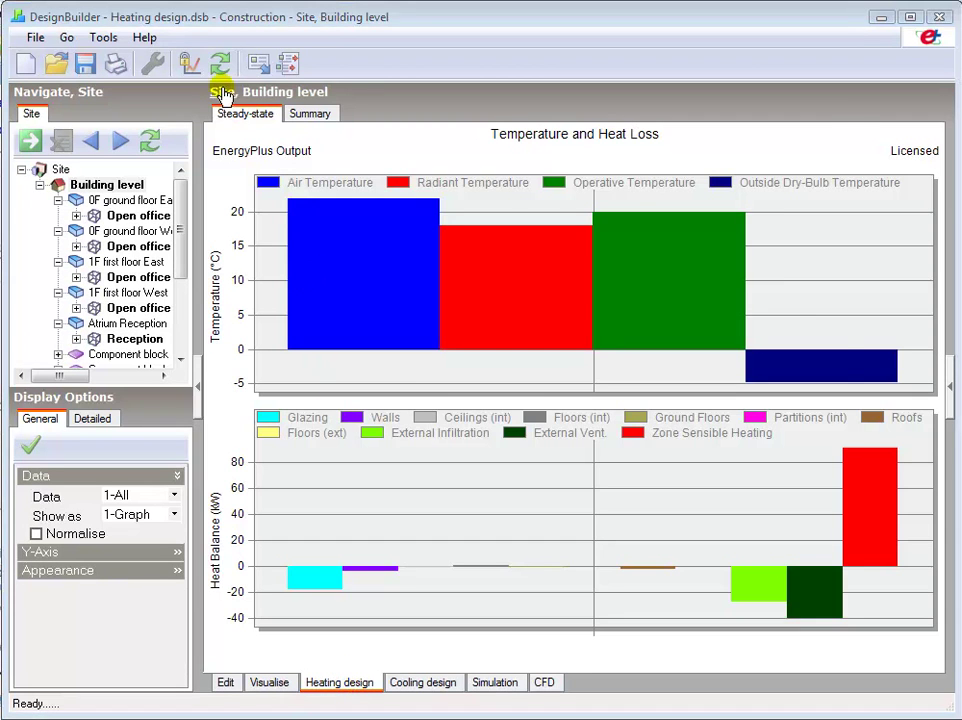
- Inspect the heating calculation options, keep temperature control at 1-Air temperature, and cancel unchanged
click(220, 63)
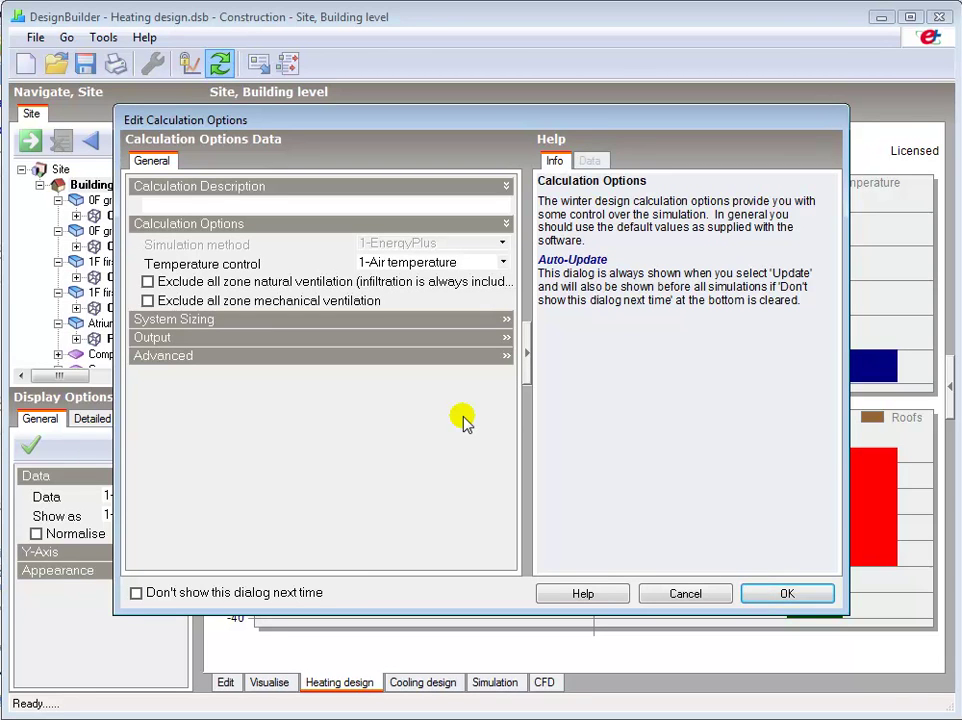
click(235, 204)
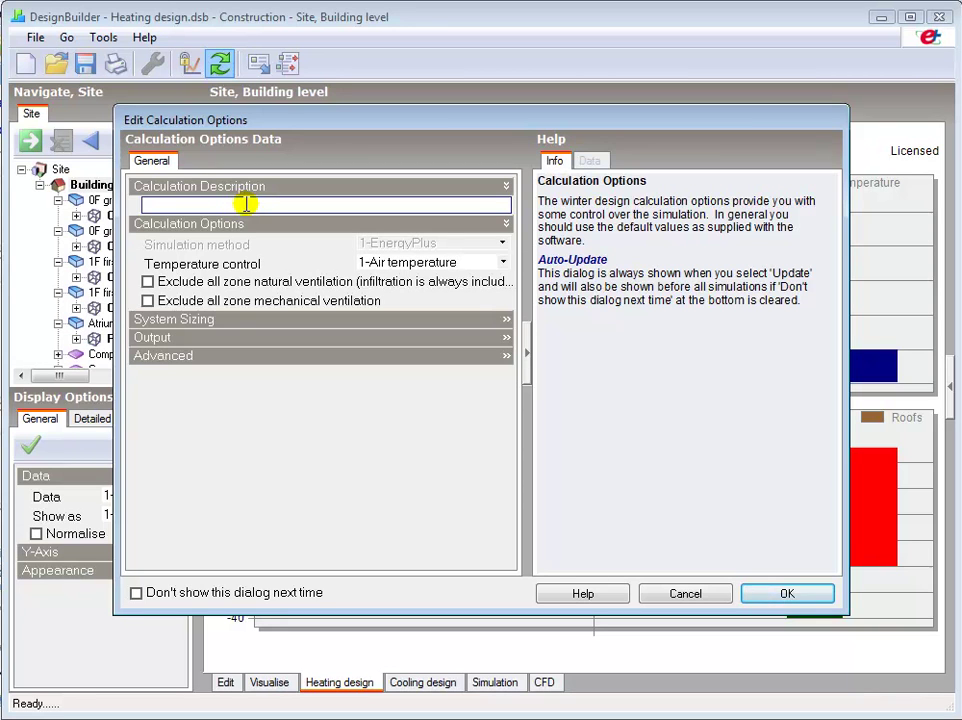
click(502, 262)
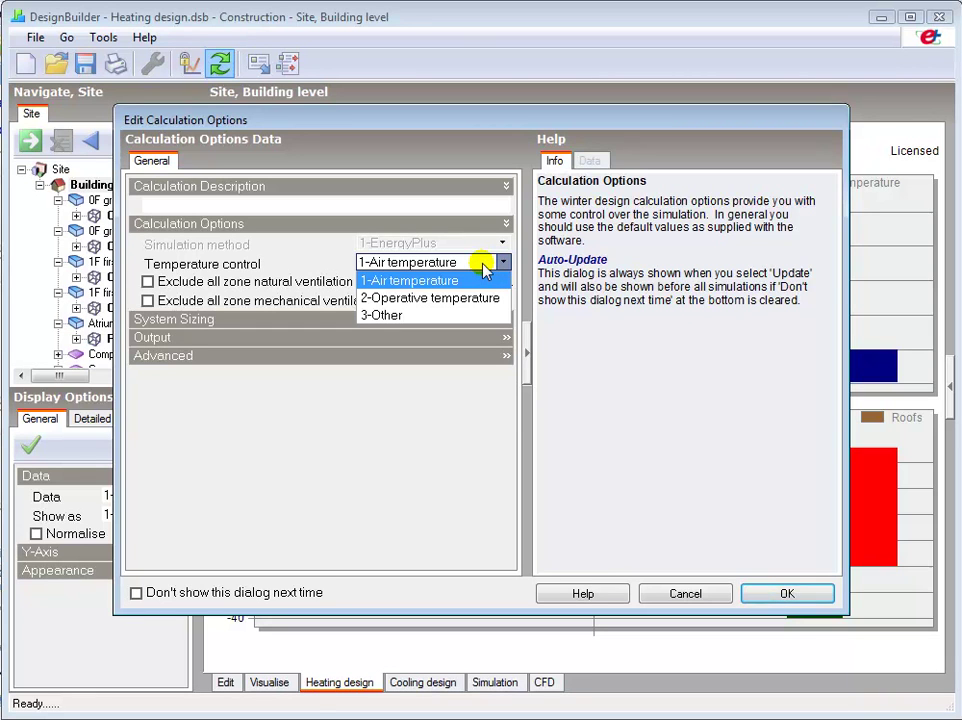
click(501, 262)
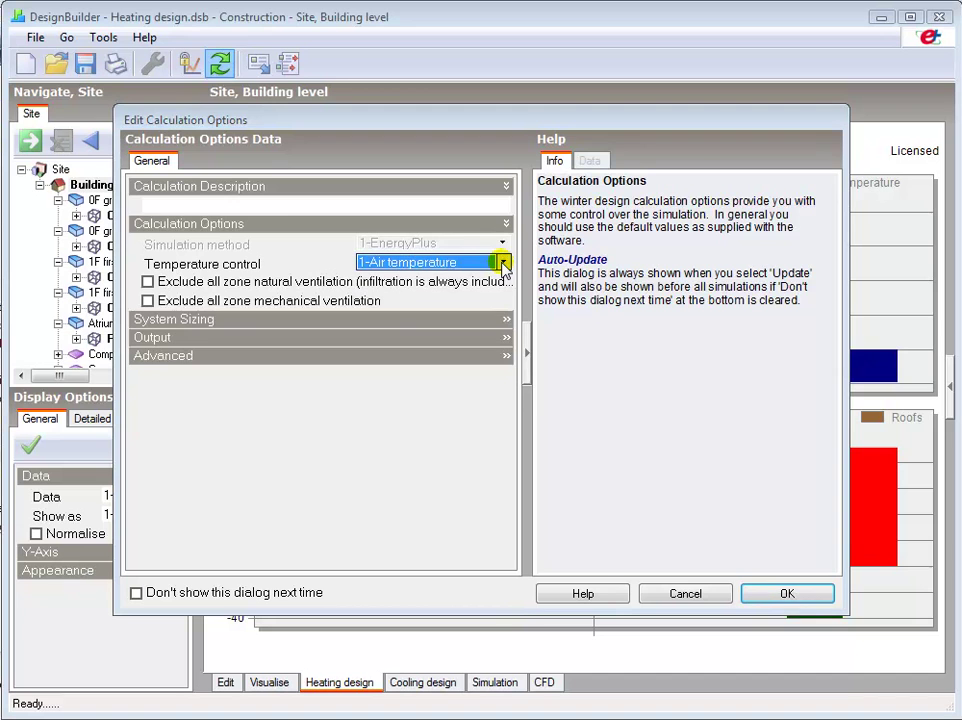
click(674, 590)
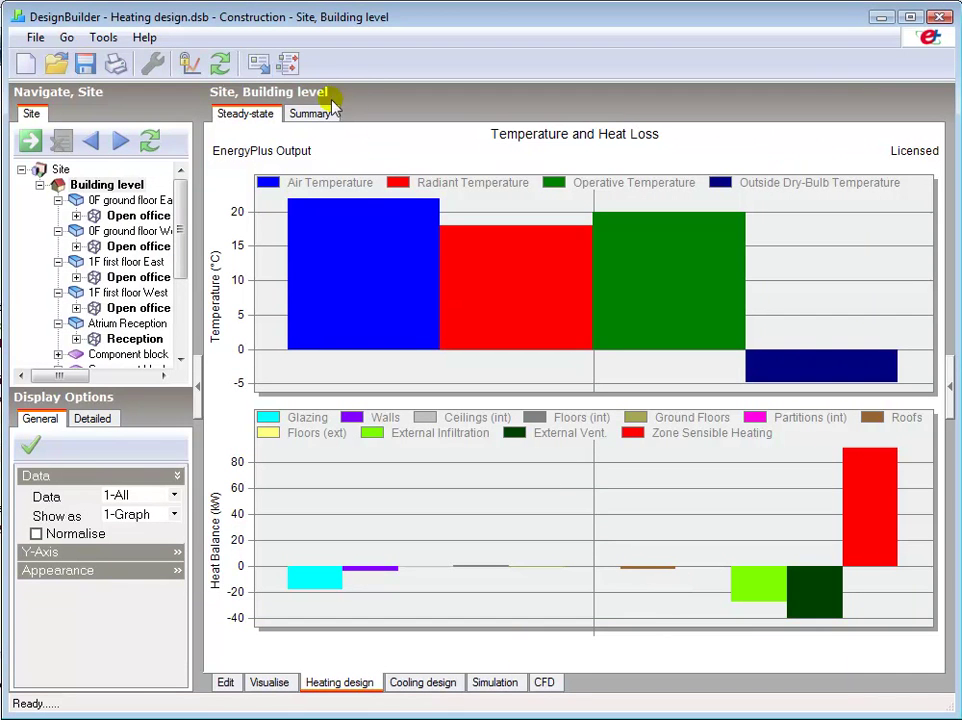
click(144, 37)
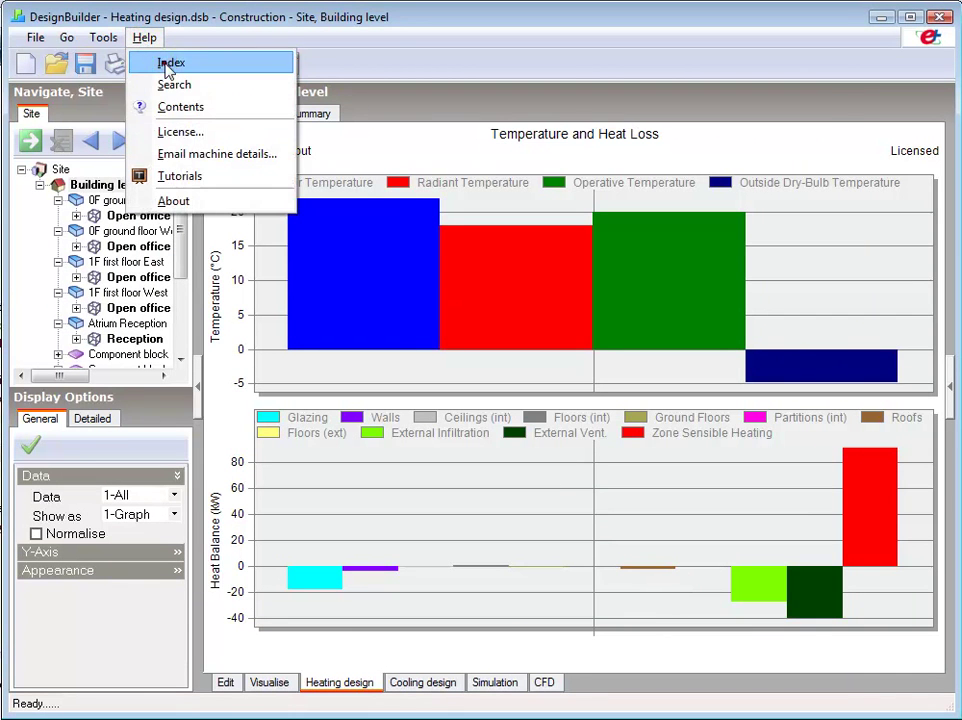
- Read the Calculation Options help topic on air versus operative temperature control, then minimise Help
click(167, 66)
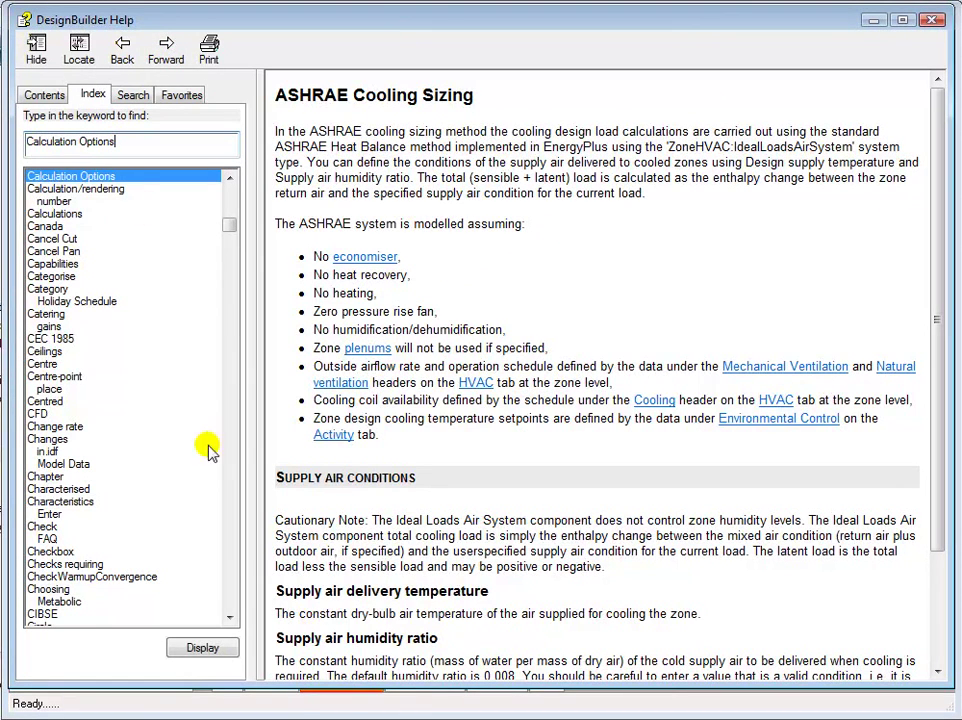
click(204, 647)
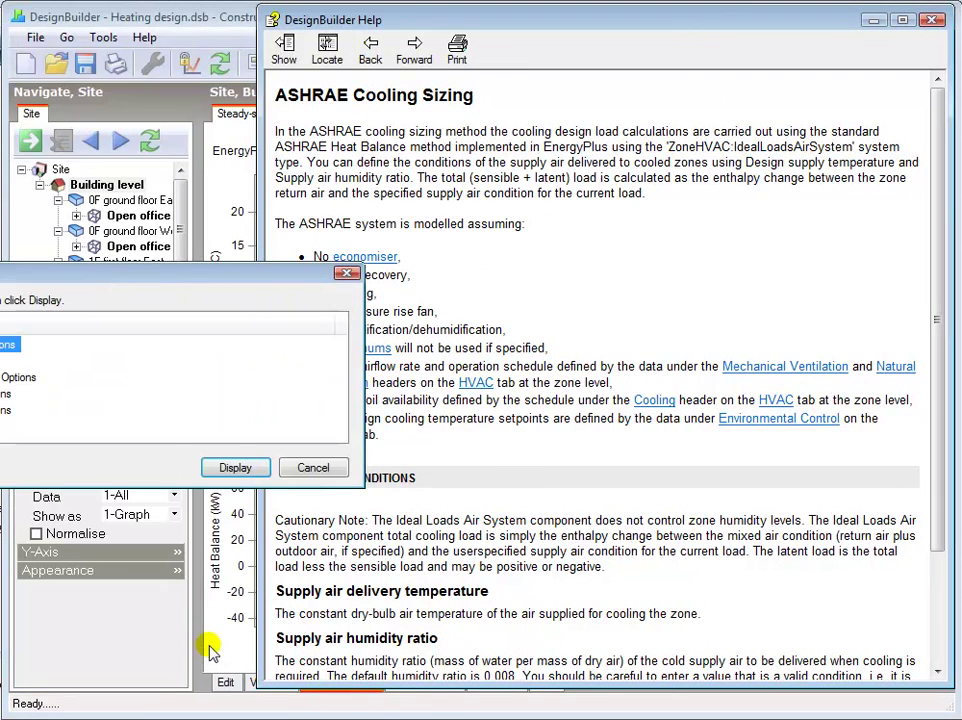
click(236, 468)
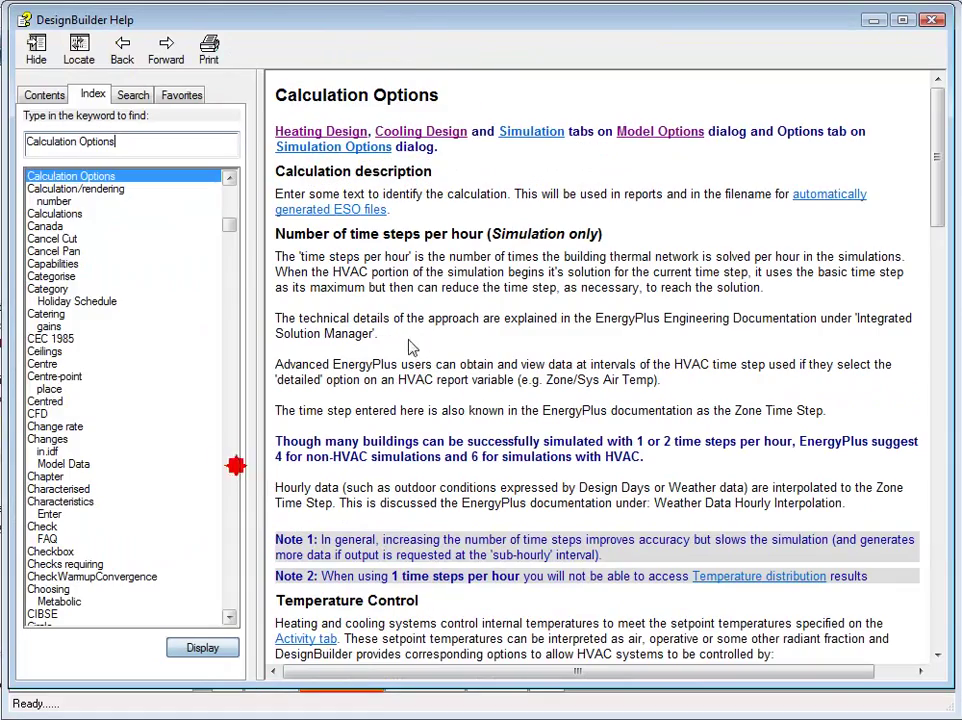
drag(940, 148, 938, 262)
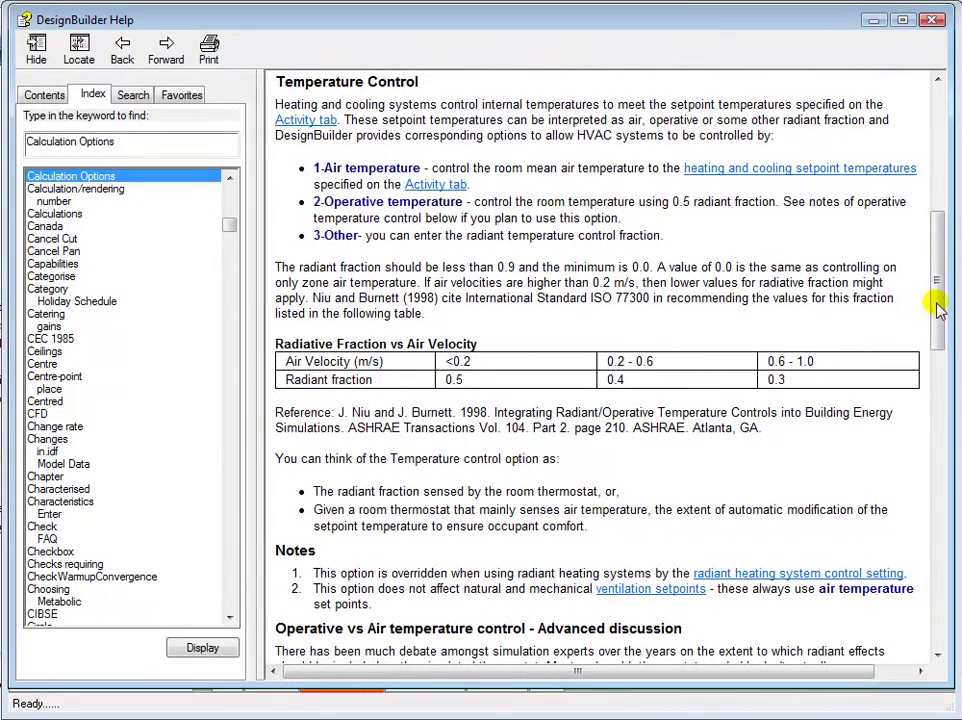
drag(938, 305, 938, 501)
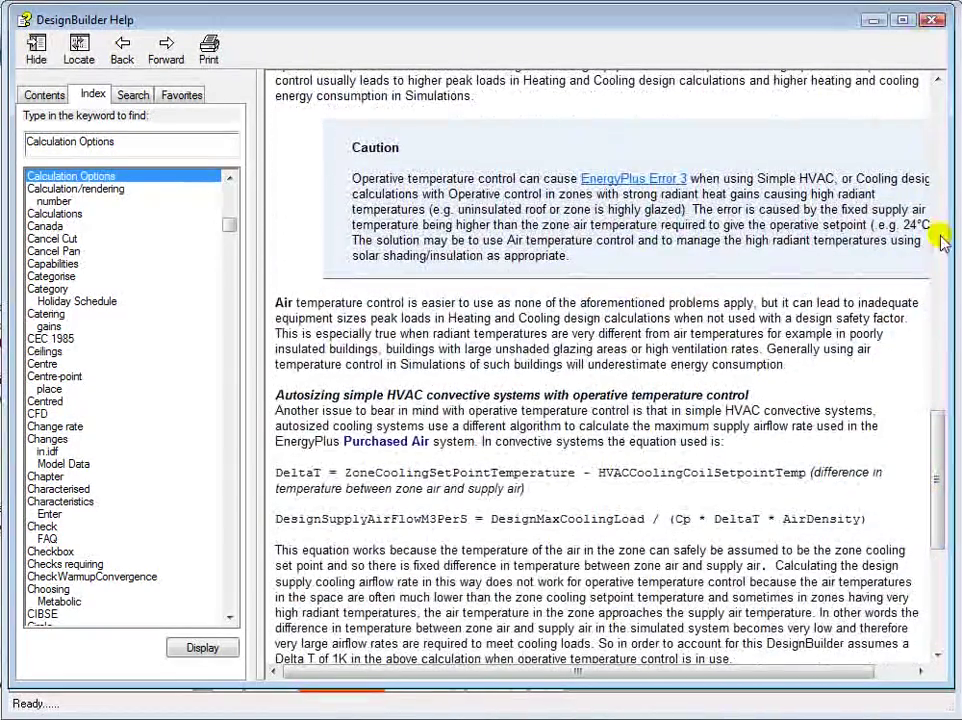
click(874, 19)
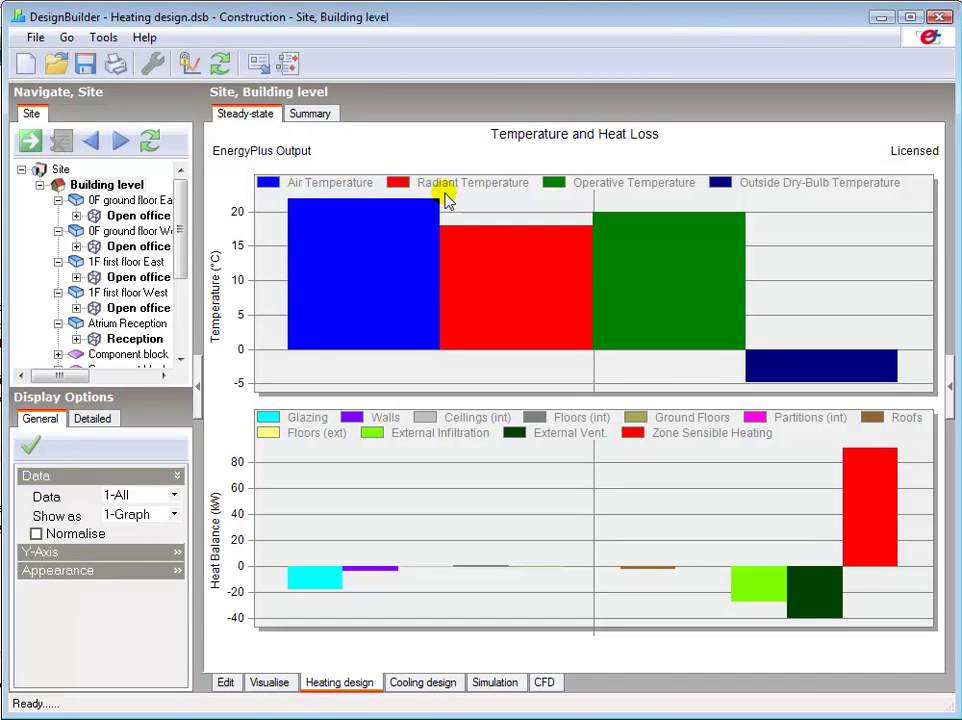
- Reopen the heating calculation options and inspect the System Sizing design margin of 1.20
click(220, 63)
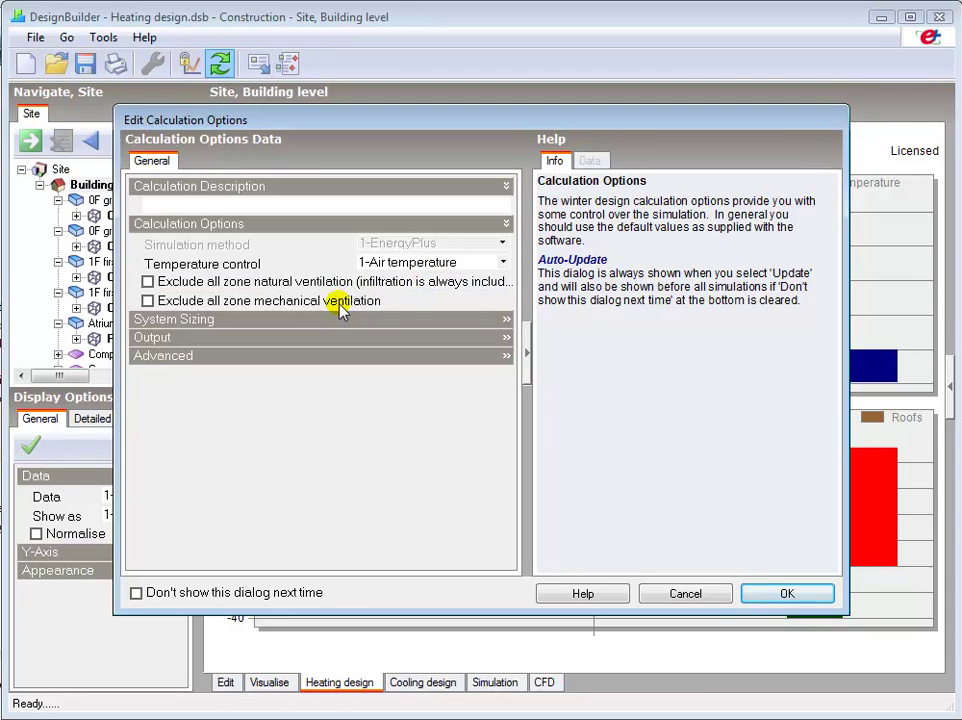
click(309, 320)
click(386, 338)
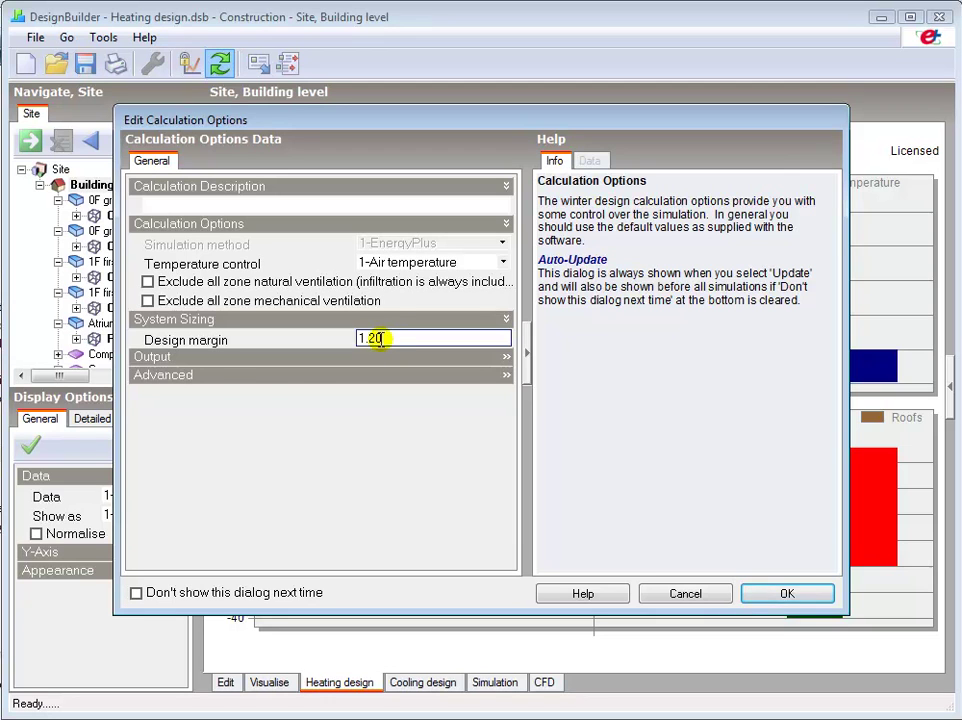
- Leave surface output and unoccupied zone totals unchecked under Output, and run the heating calculation
click(160, 359)
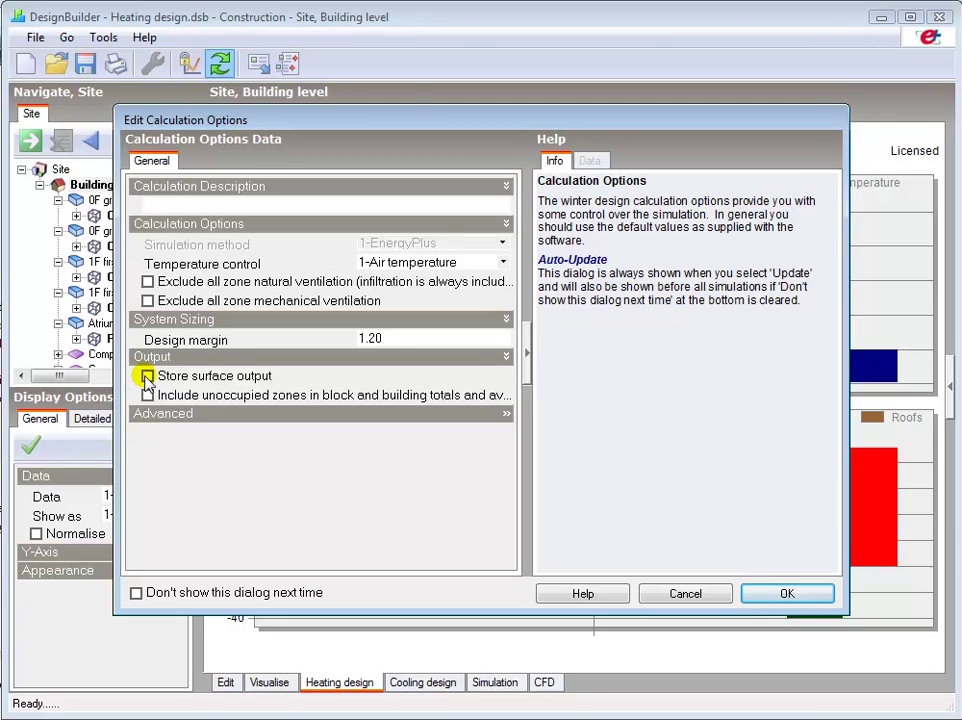
click(147, 396)
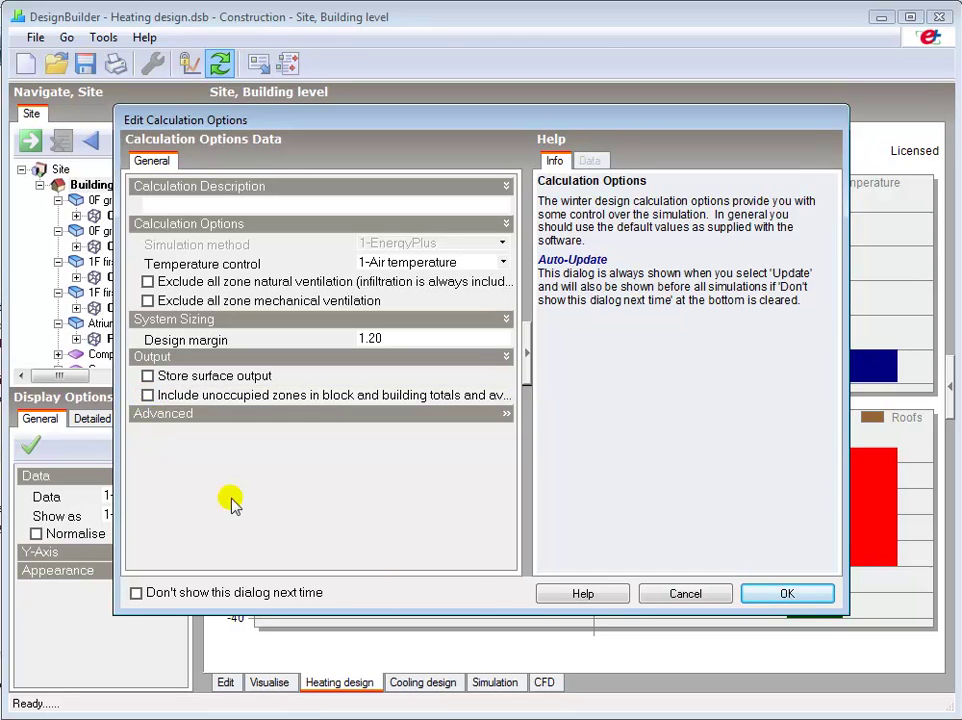
click(787, 595)
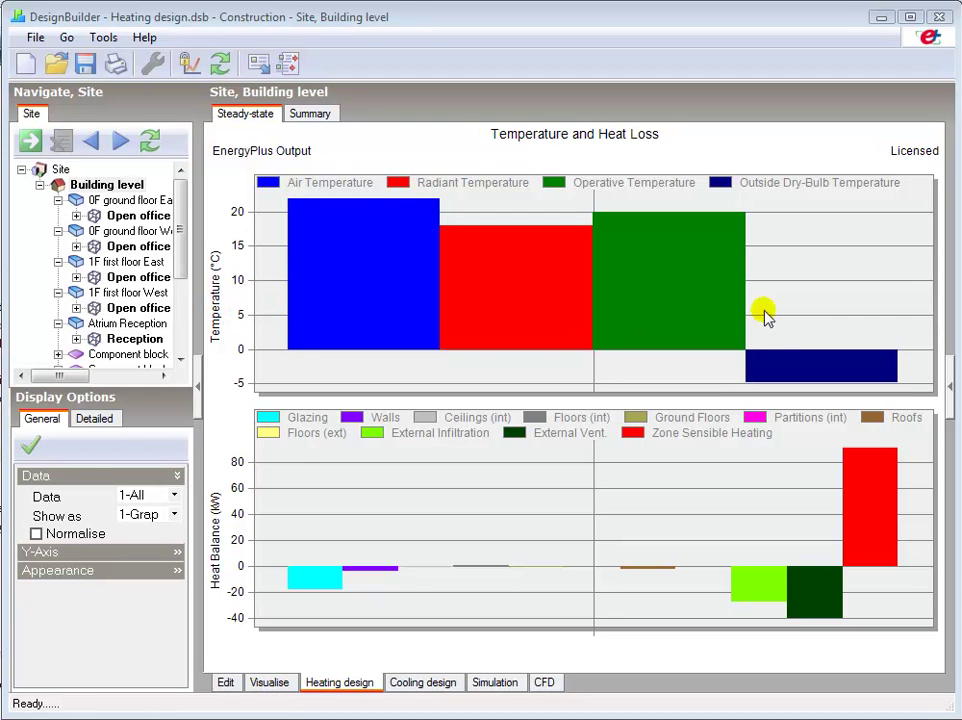
- Inspect the steady-state air temperature values in the heating results chart
click(440, 302)
mouse_move(354, 318)
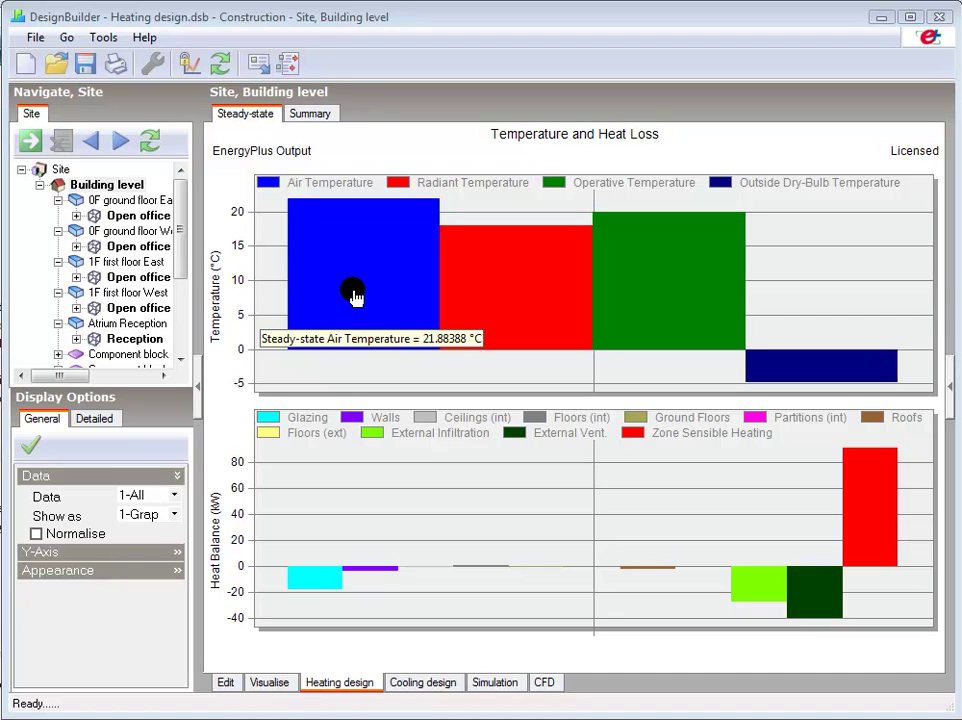
mouse_move(677, 302)
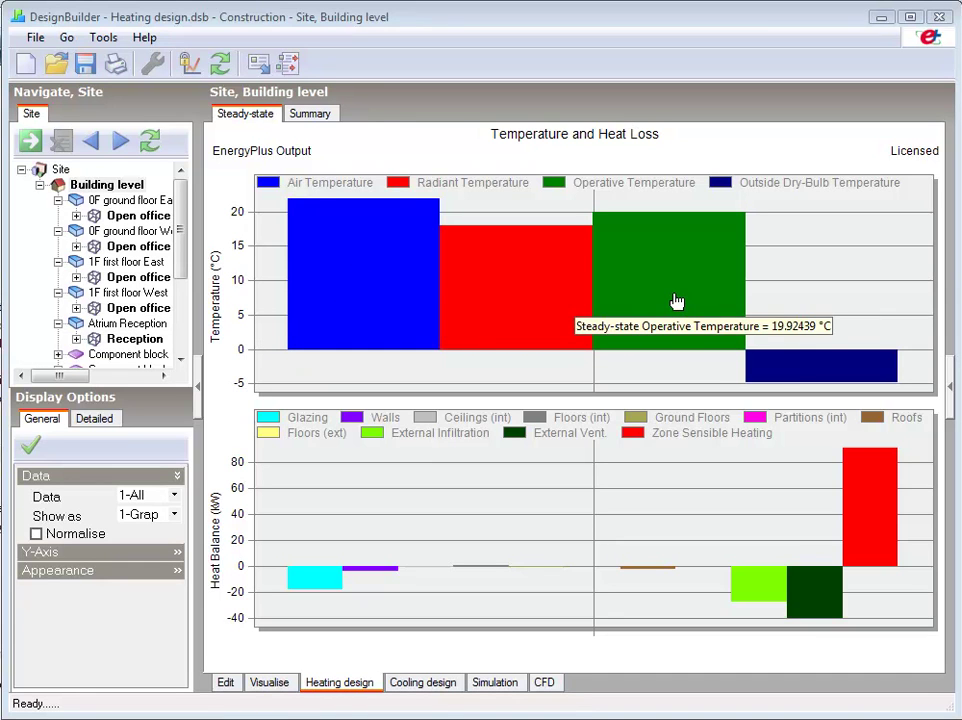
mouse_move(565, 297)
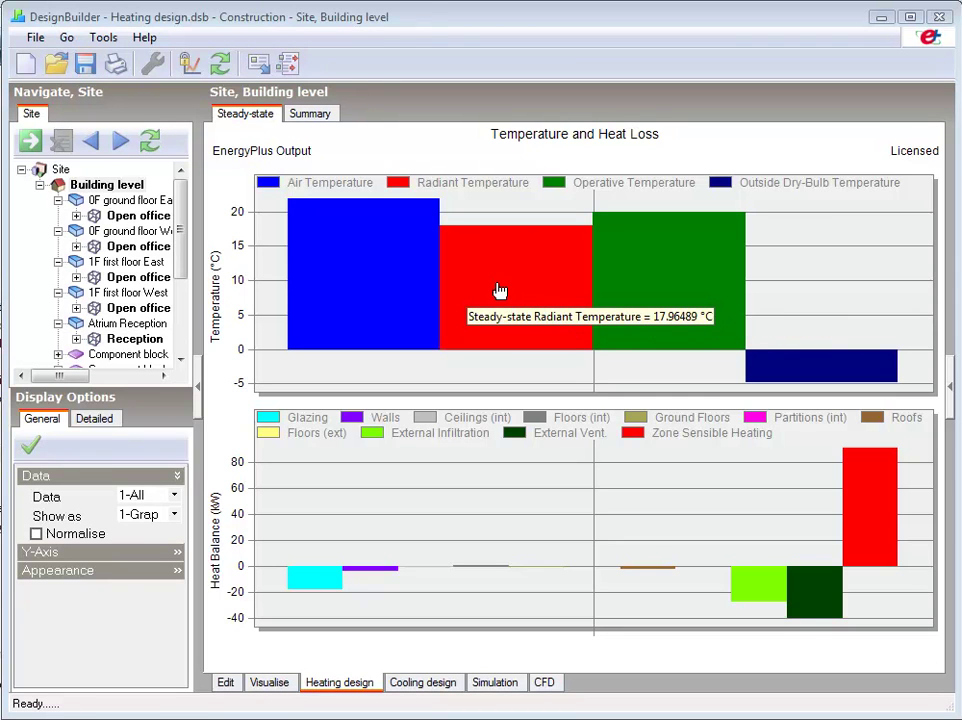
click(342, 273)
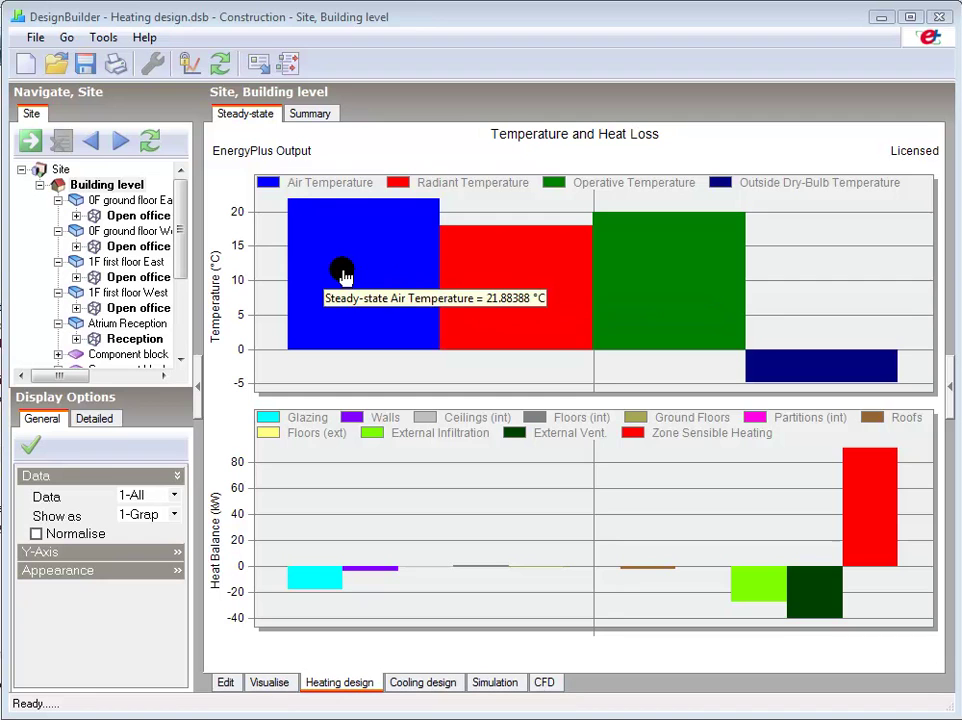
- Show heating results for the 0F ground floor East open office: about 17 kW sensible heating
click(128, 222)
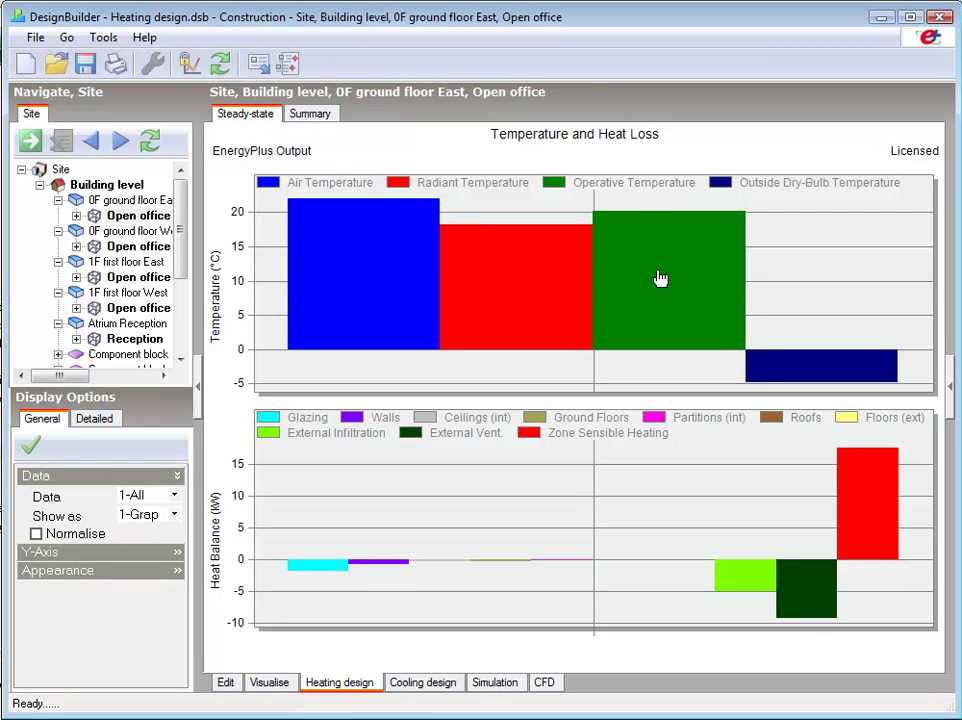
mouse_move(657, 280)
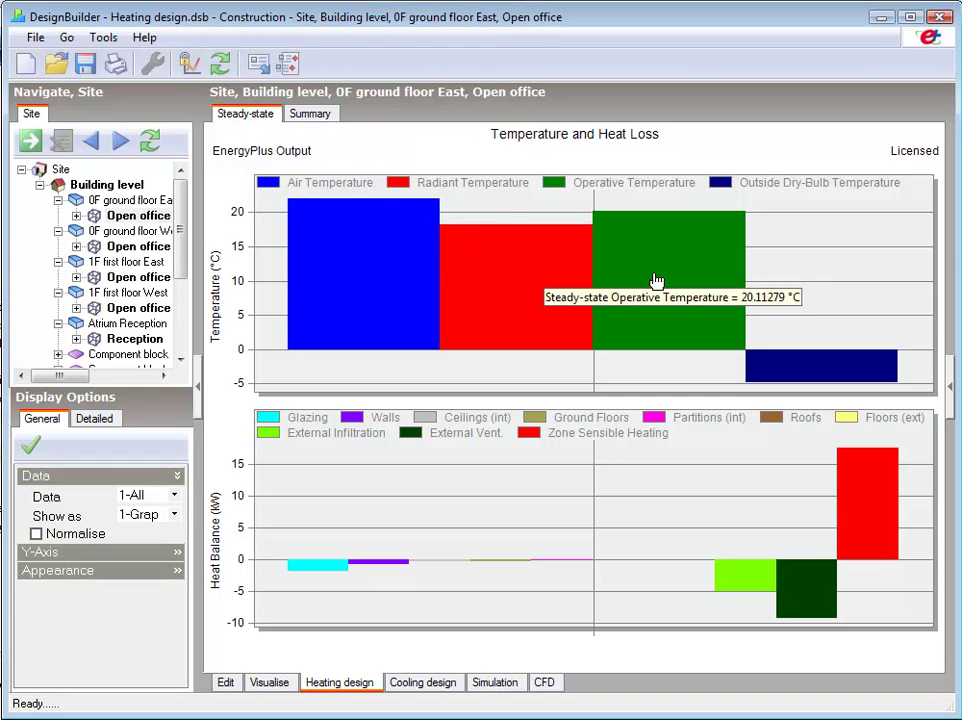
mouse_move(302, 314)
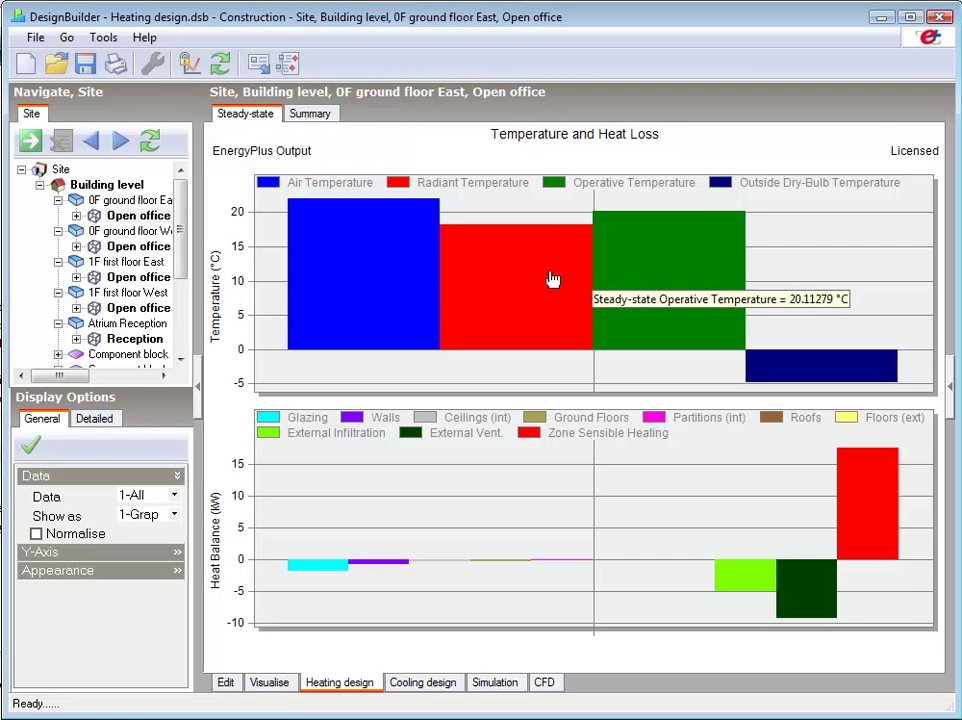
mouse_move(500, 279)
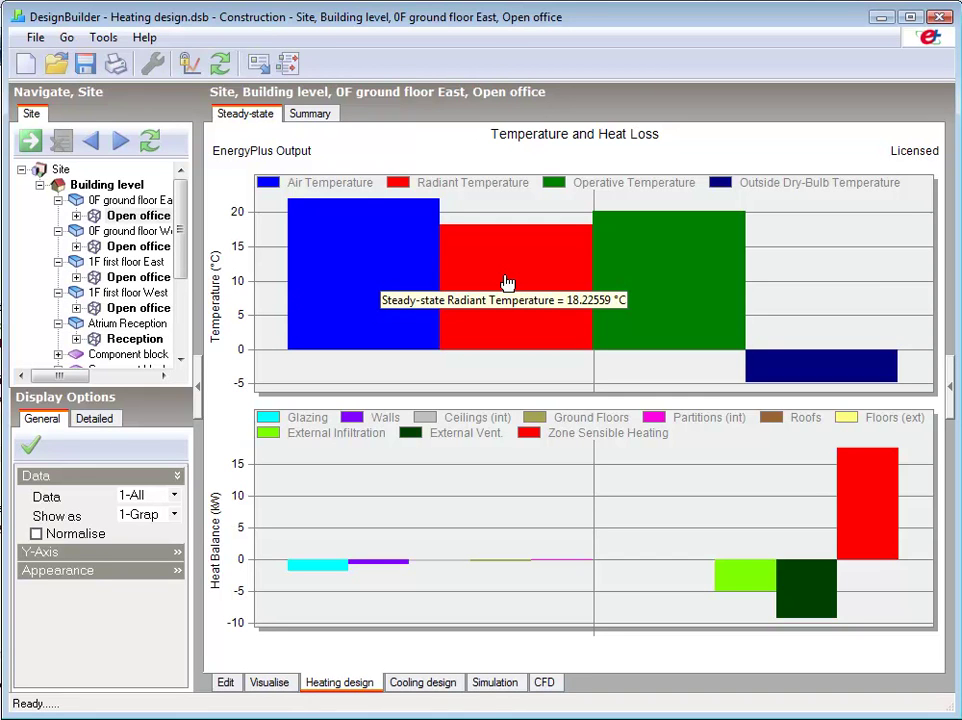
mouse_move(778, 374)
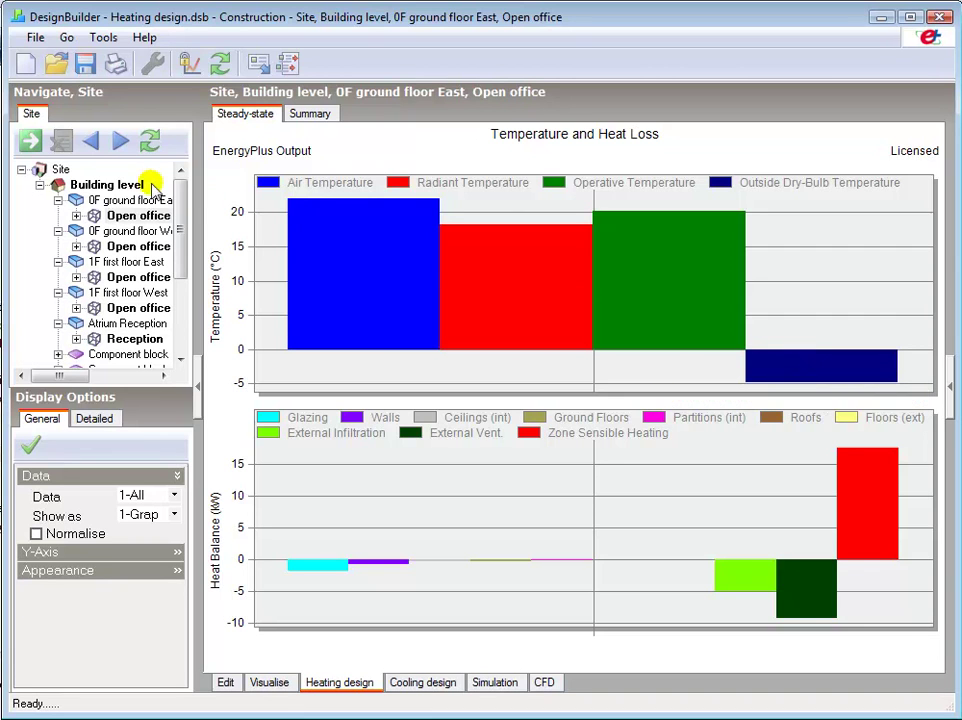
click(115, 186)
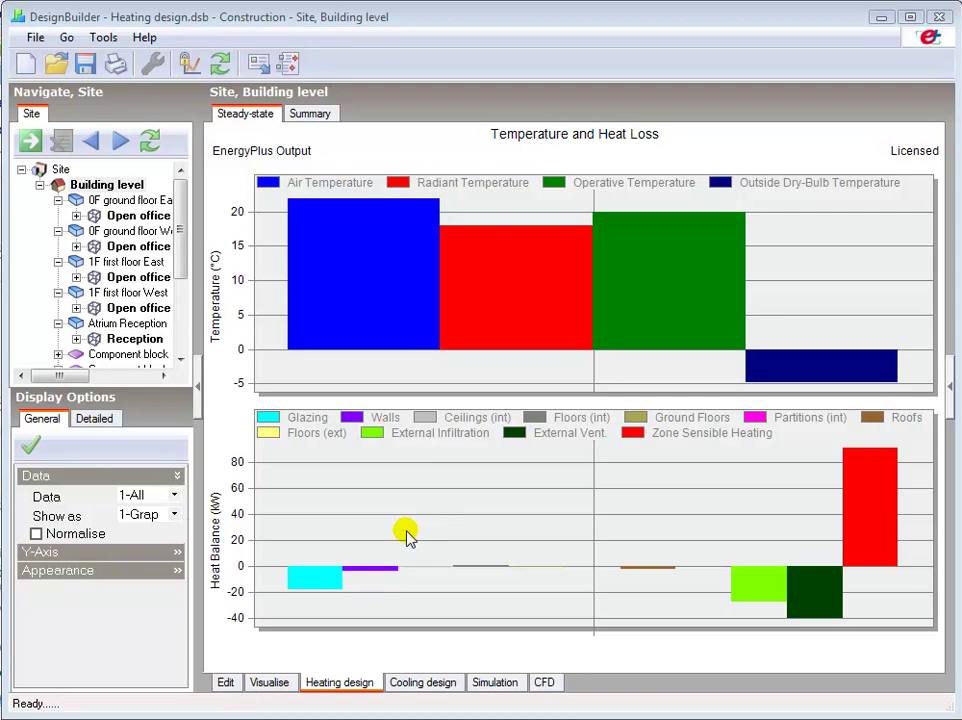
click(318, 580)
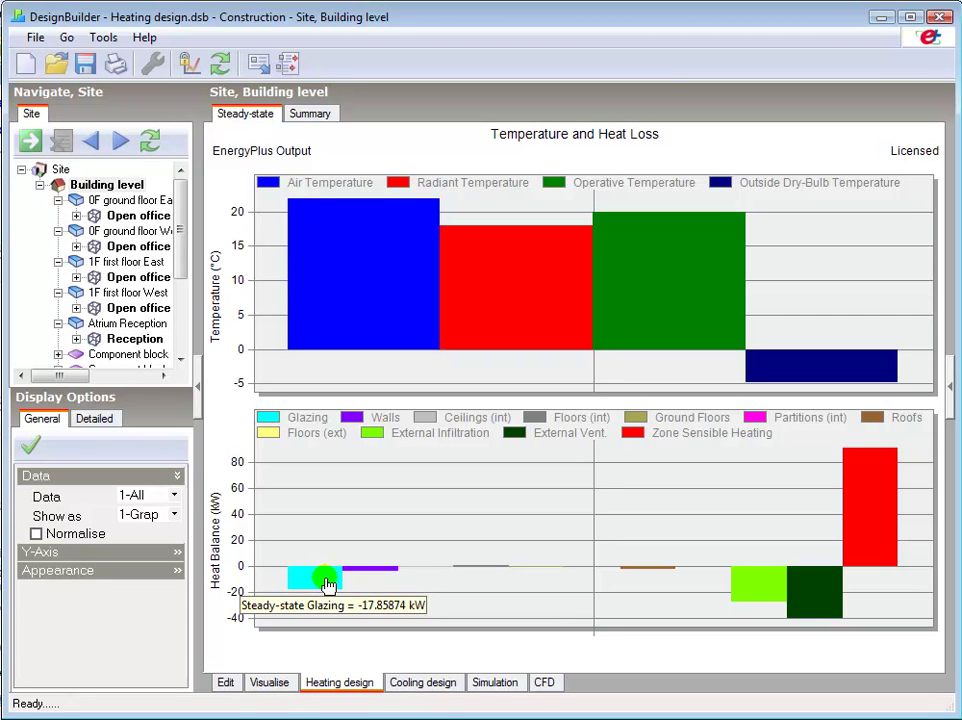
mouse_move(366, 575)
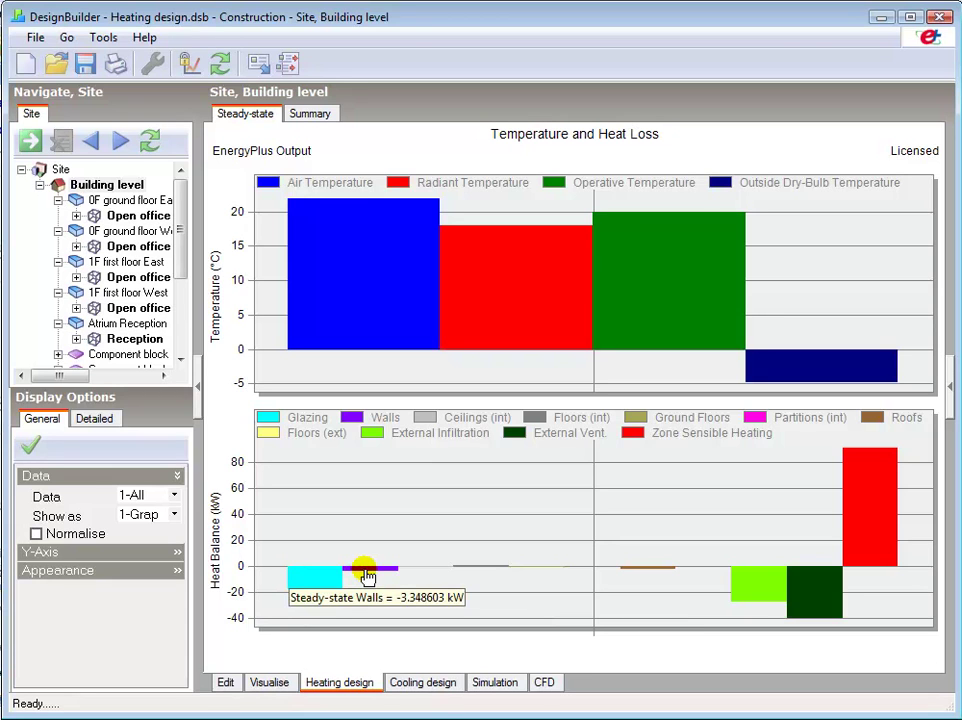
click(760, 570)
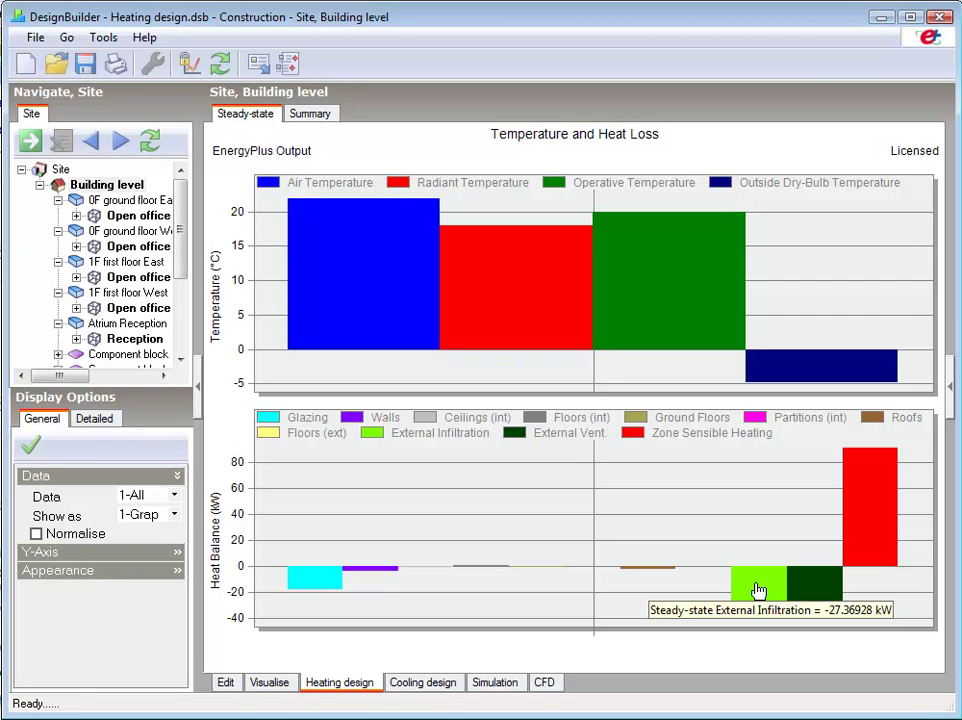
mouse_move(806, 592)
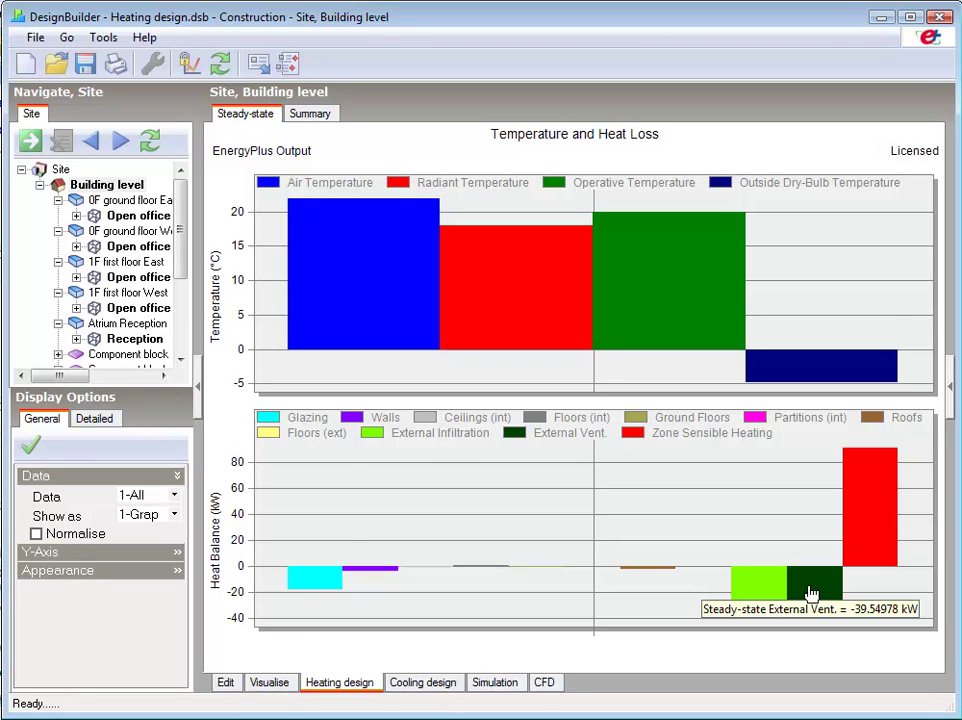
mouse_move(872, 497)
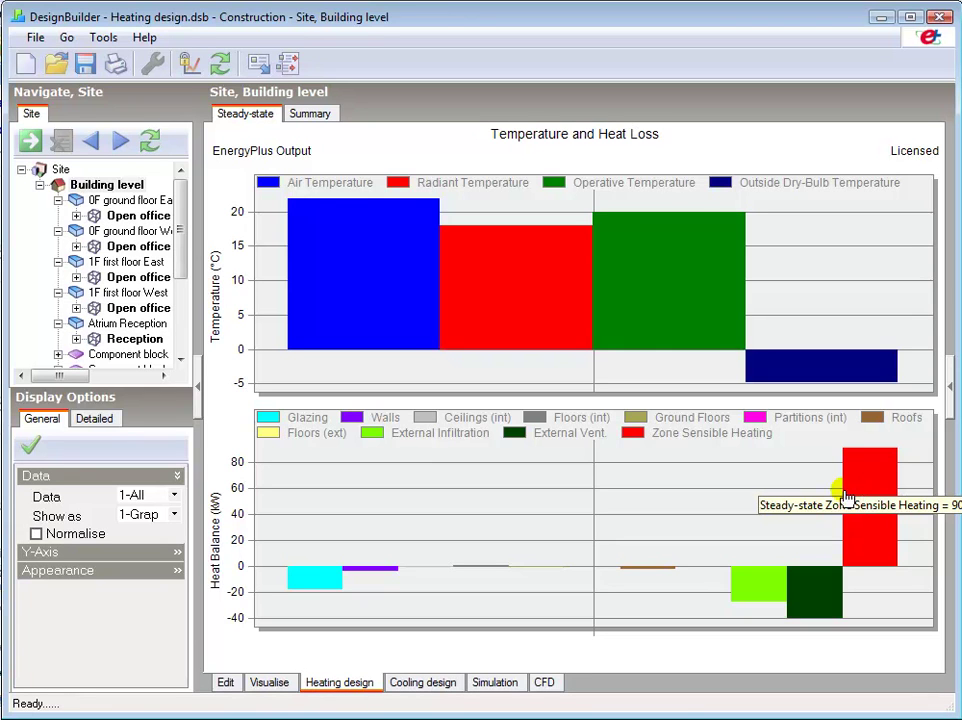
- Set the building's construction template to Early Design 'Best practice, Medium weight' (infiltration 0.300 ac/h)
click(226, 686)
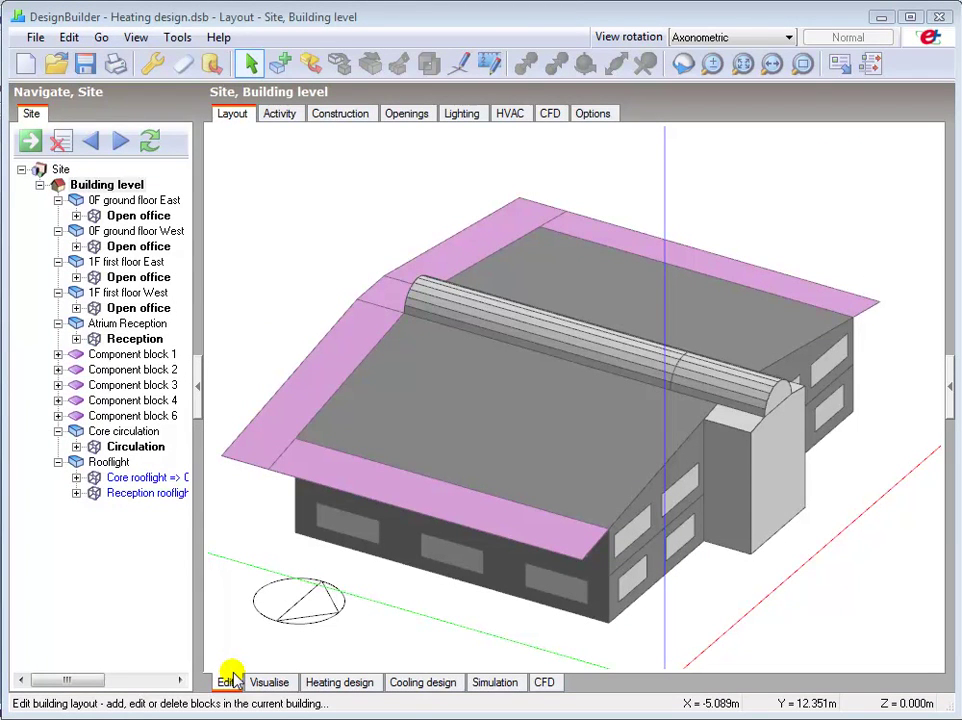
click(341, 115)
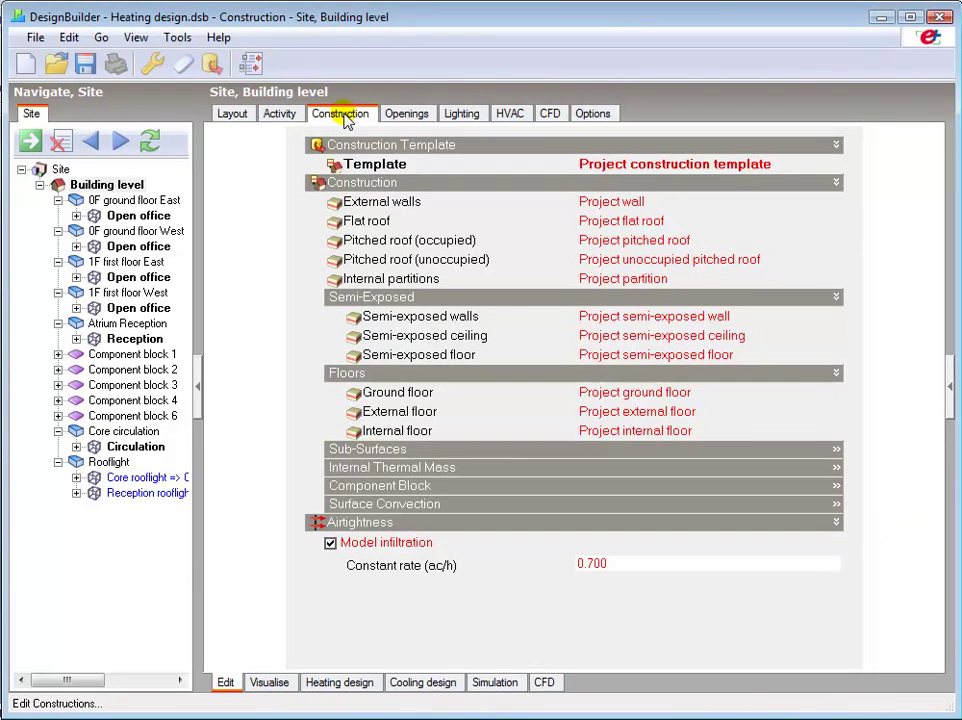
click(590, 166)
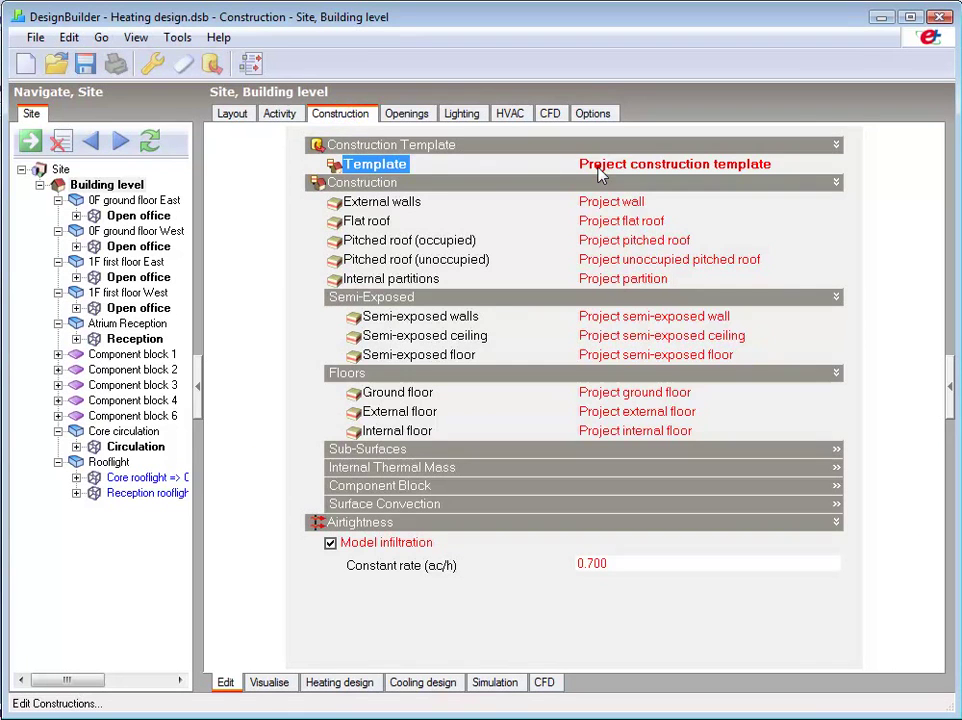
click(835, 172)
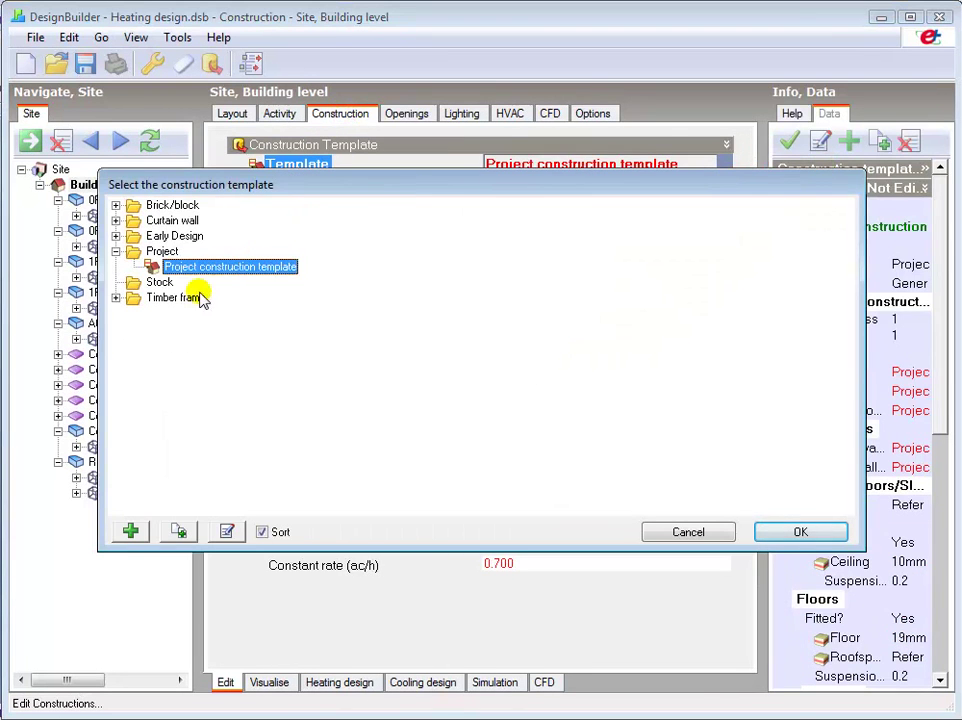
click(116, 238)
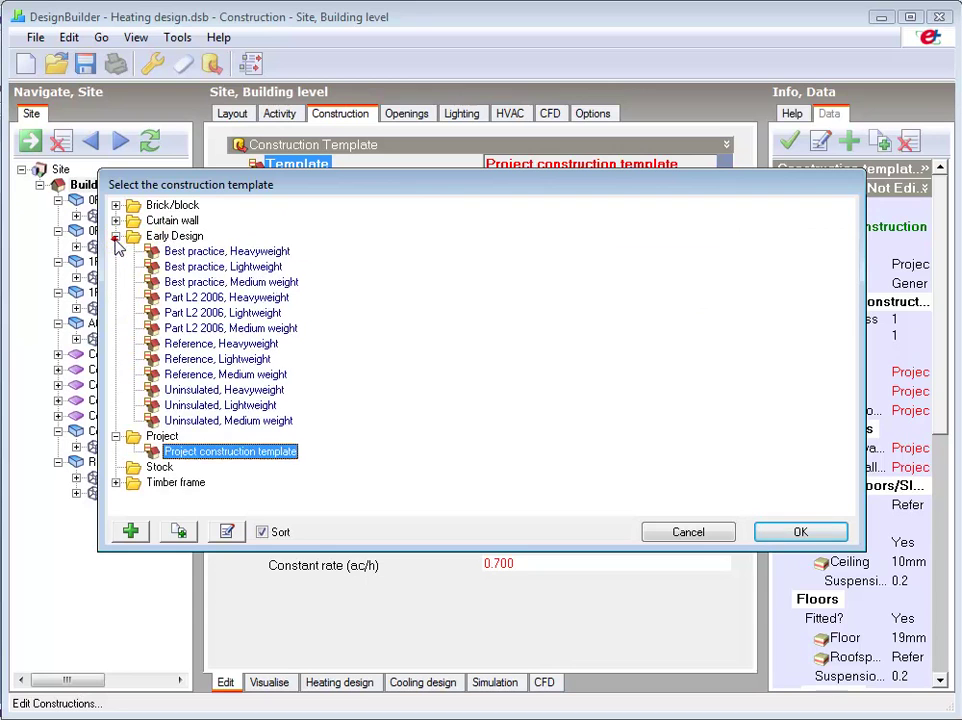
click(205, 282)
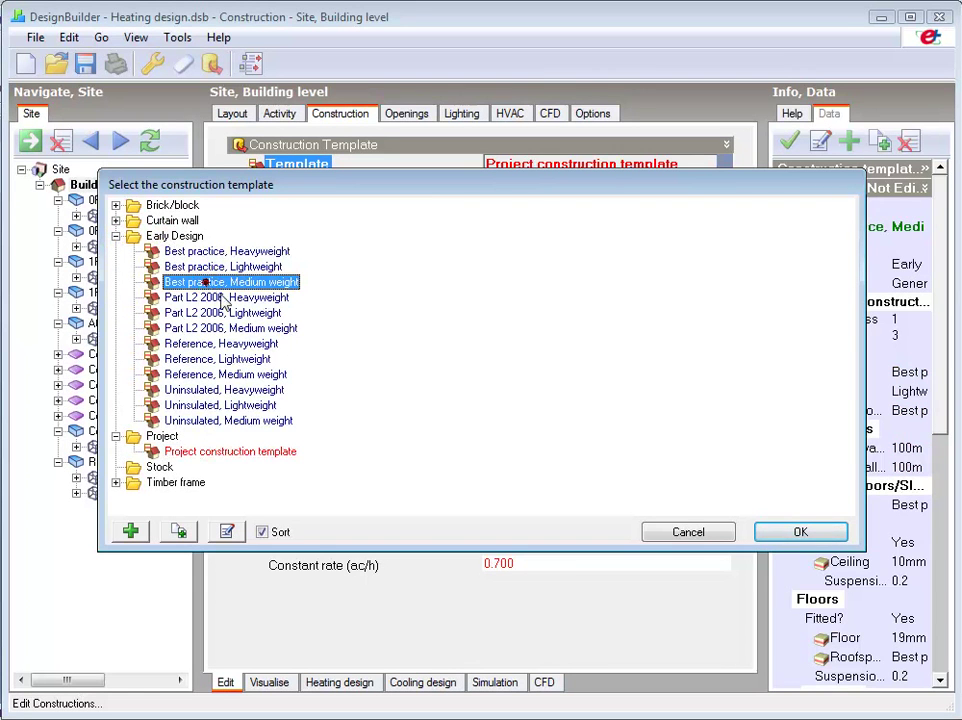
click(798, 535)
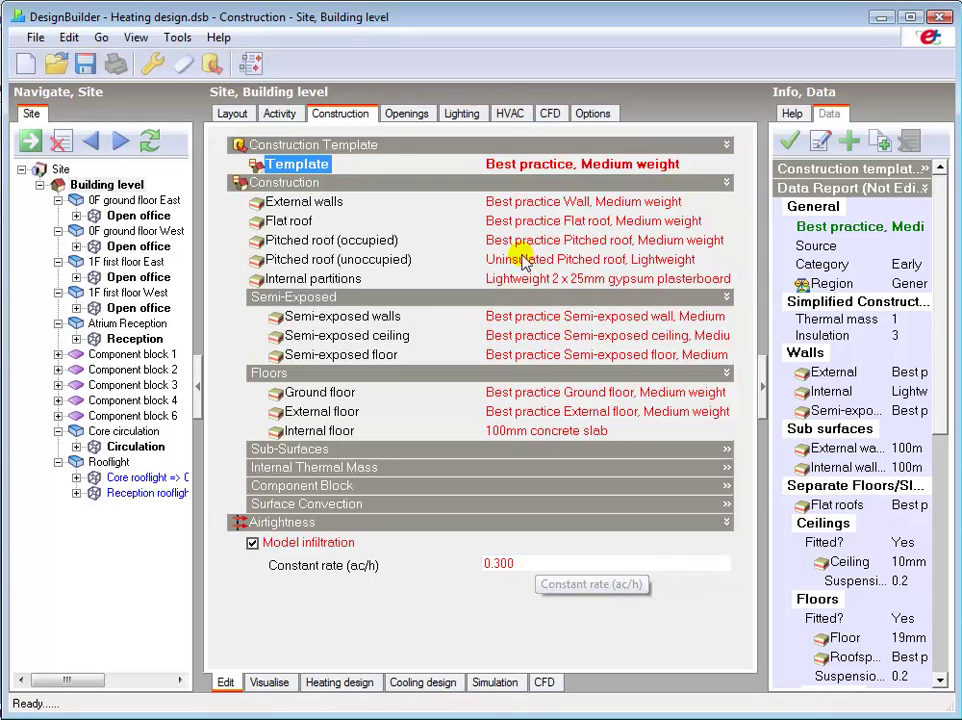
- Set the building's glazing template to 'Triple glazing, clear, LoE, argon-filled' (Trp LoE glazing)
click(409, 117)
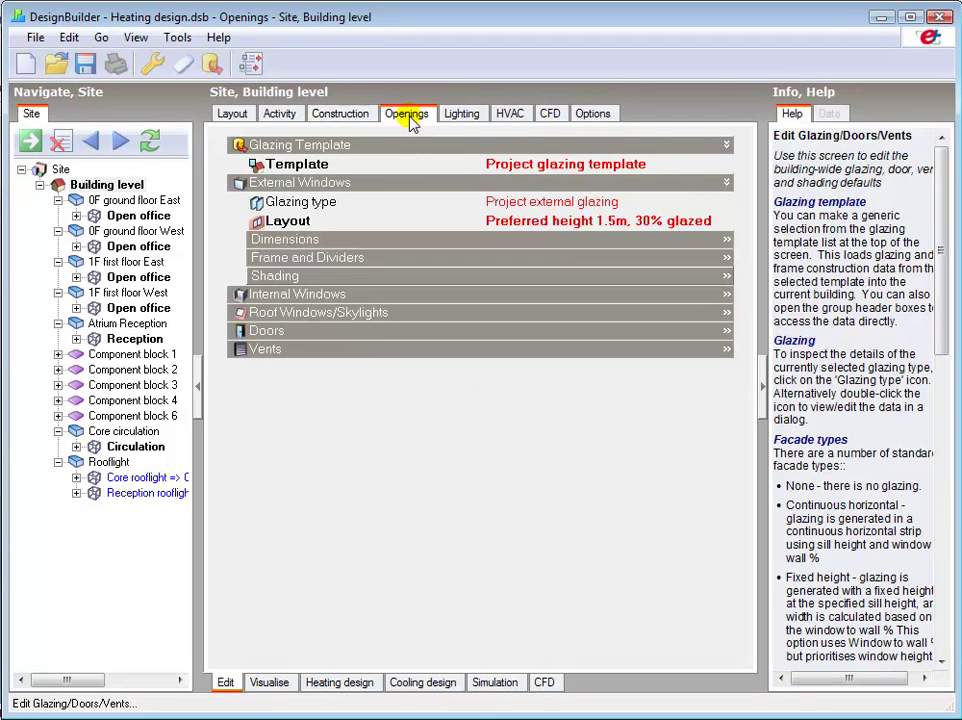
click(490, 164)
click(725, 166)
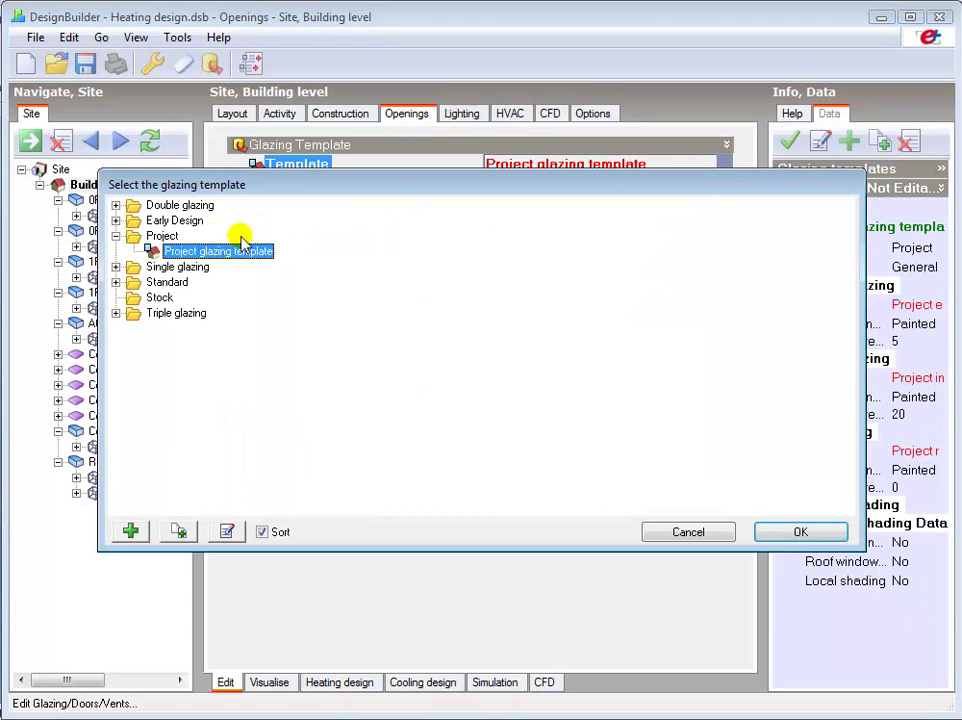
click(116, 313)
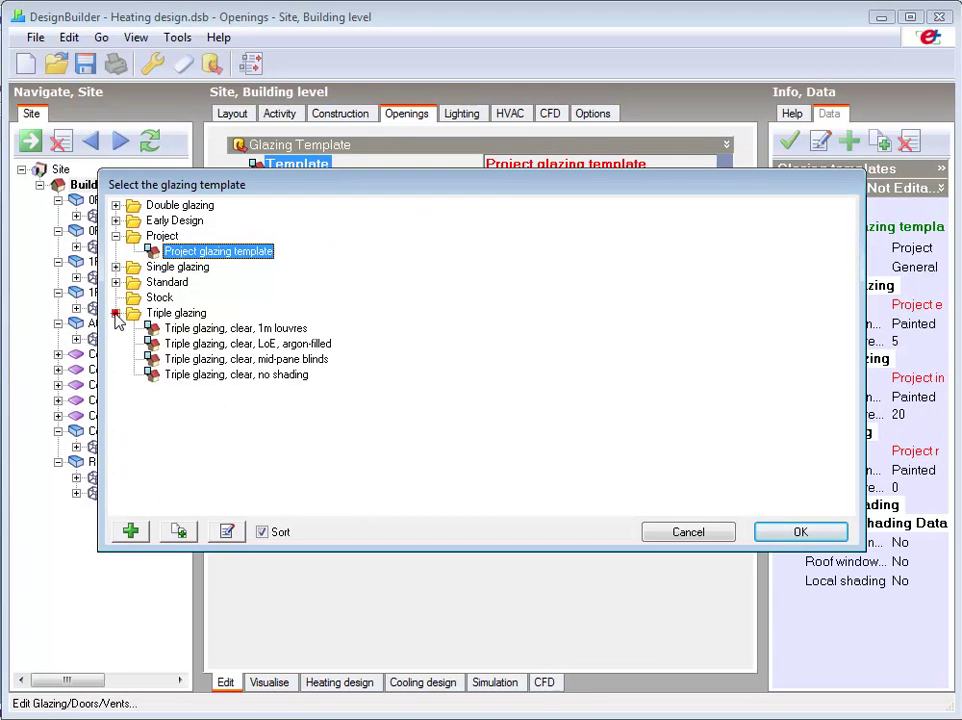
click(238, 344)
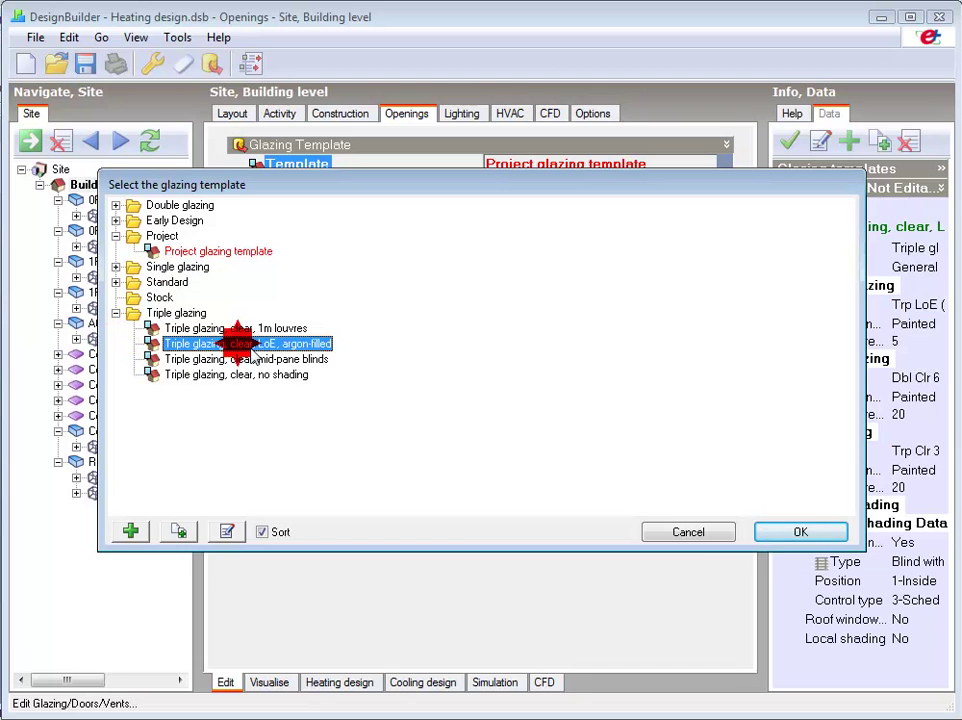
click(801, 534)
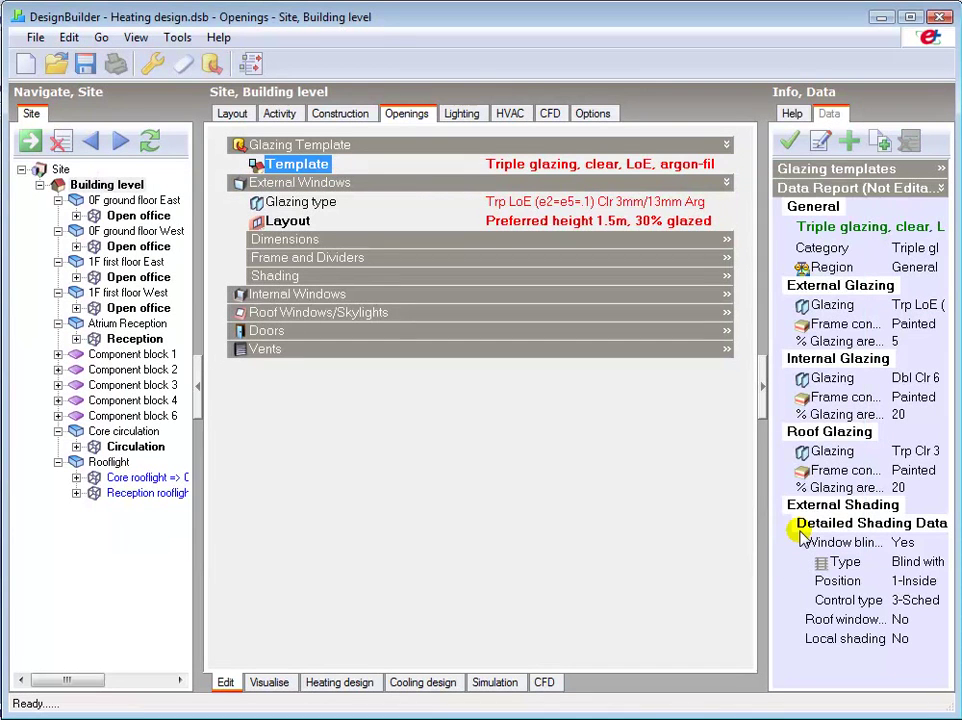
- Rerun the heating design with the new templates, giving about 67 kW zone sensible heating
click(340, 684)
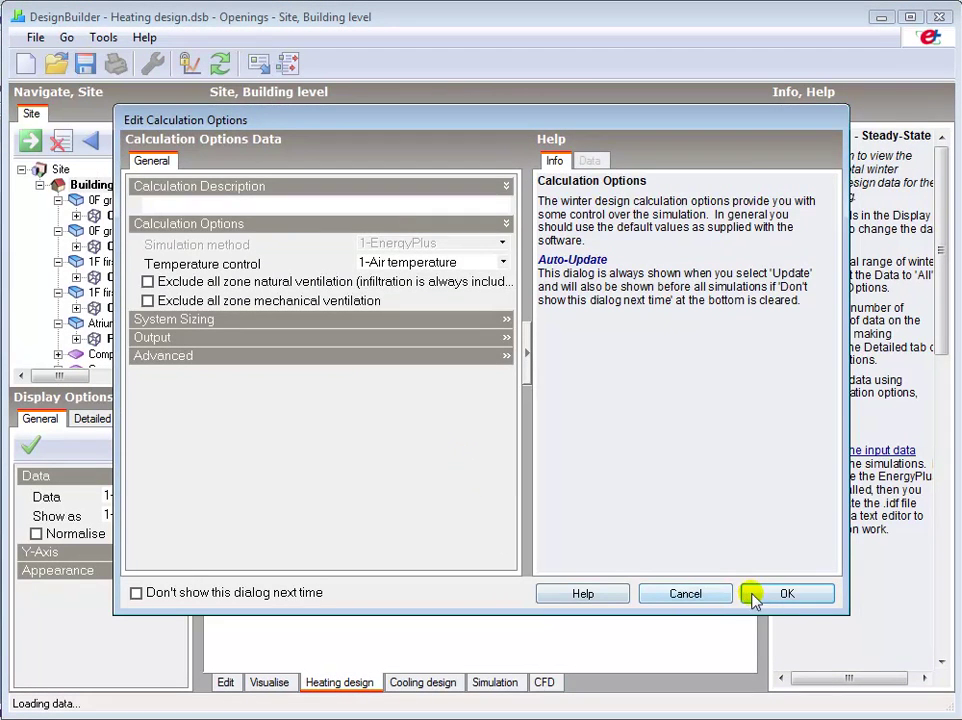
click(775, 593)
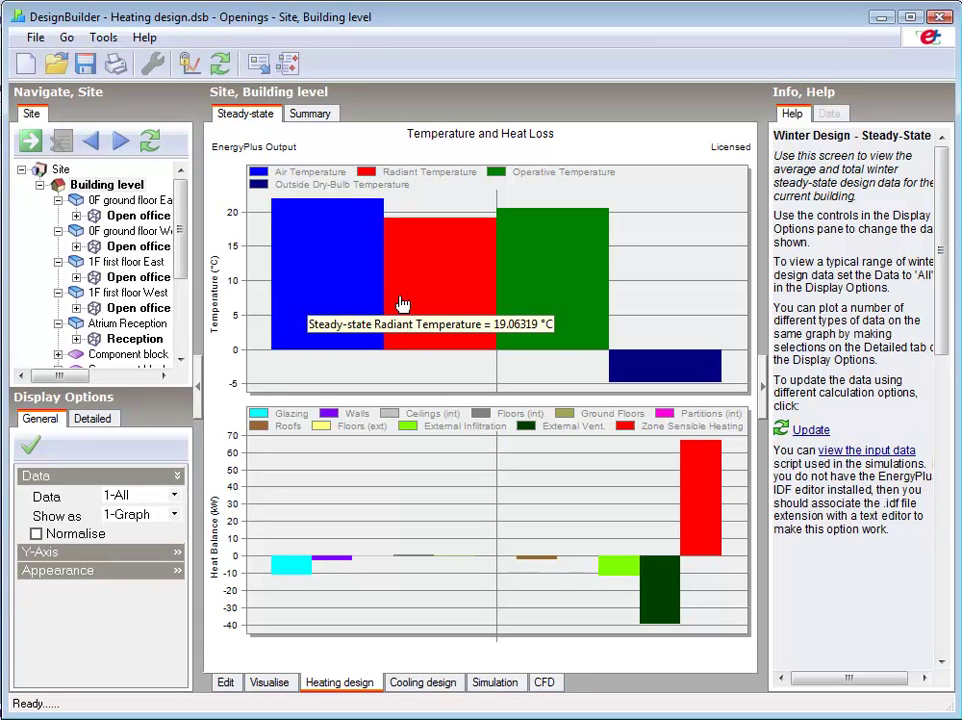
mouse_move(296, 570)
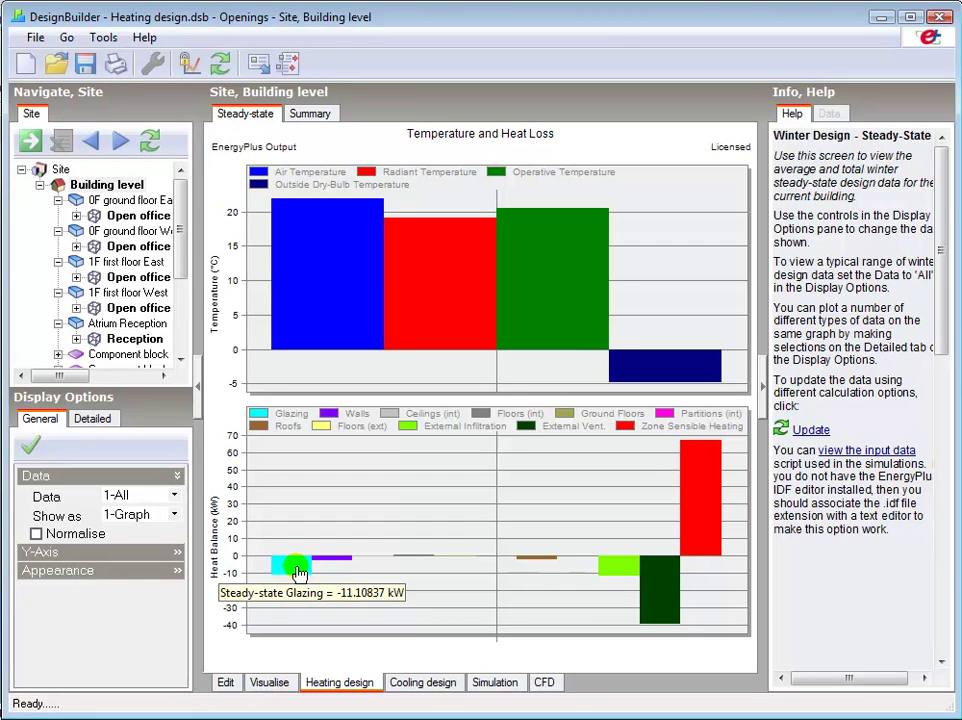
mouse_move(333, 565)
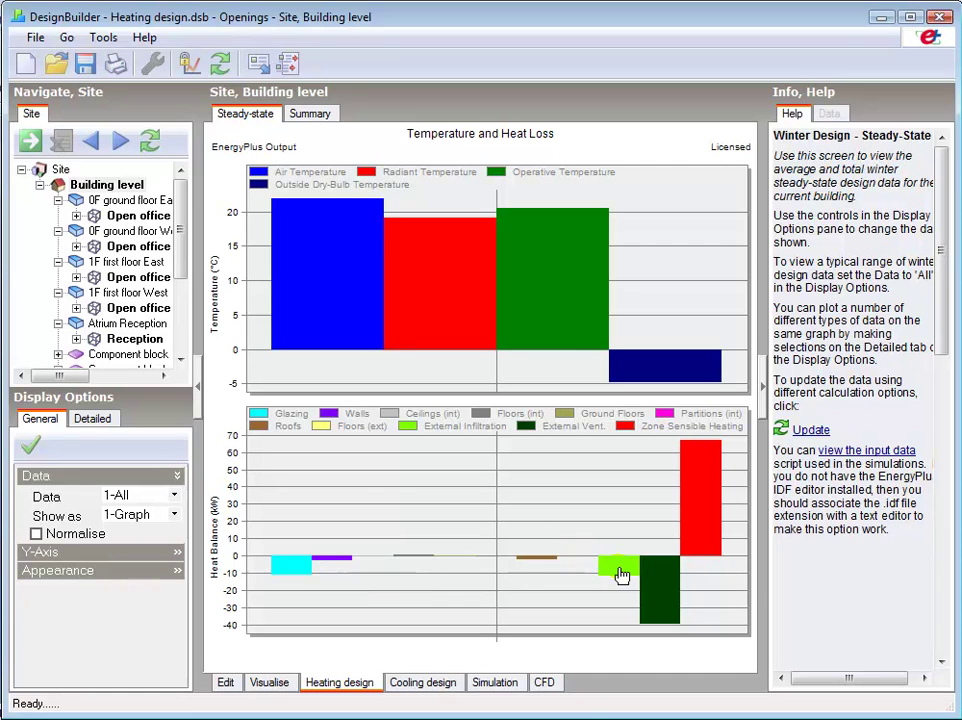
mouse_move(620, 574)
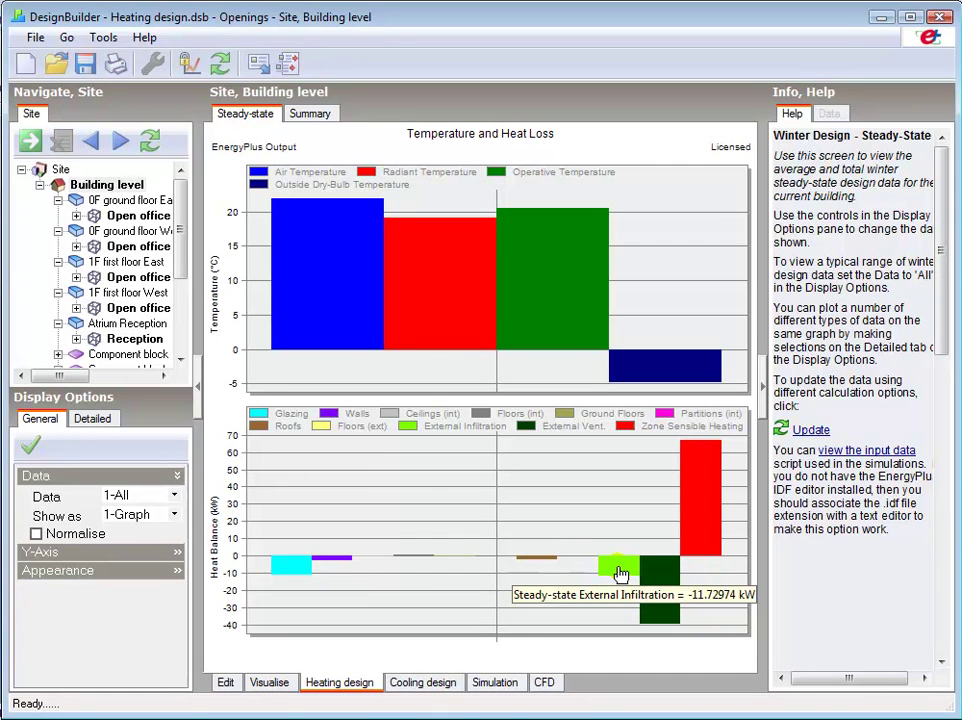
mouse_move(660, 590)
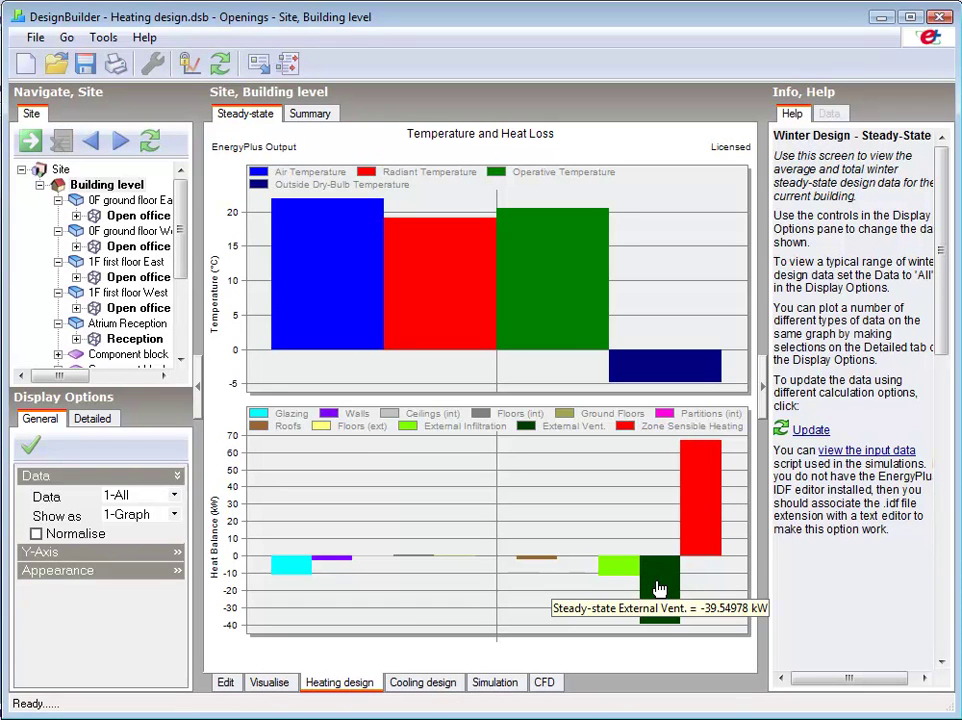
mouse_move(693, 539)
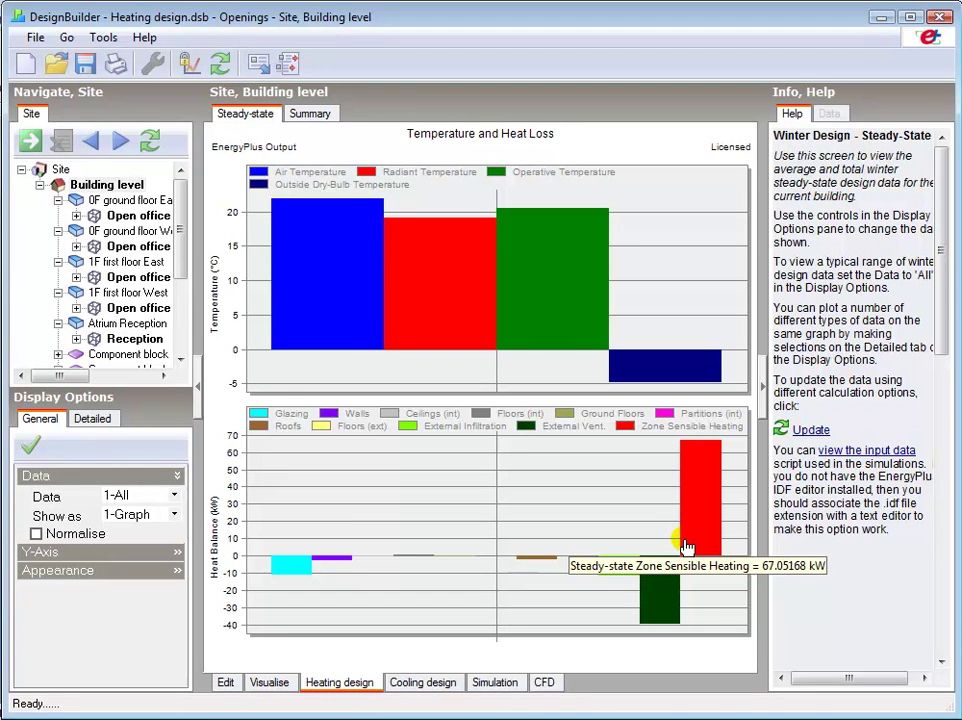
- Show the heating design Summary table with the 80.470 kW total and 5.26–17.81 kW zone capacities
click(319, 117)
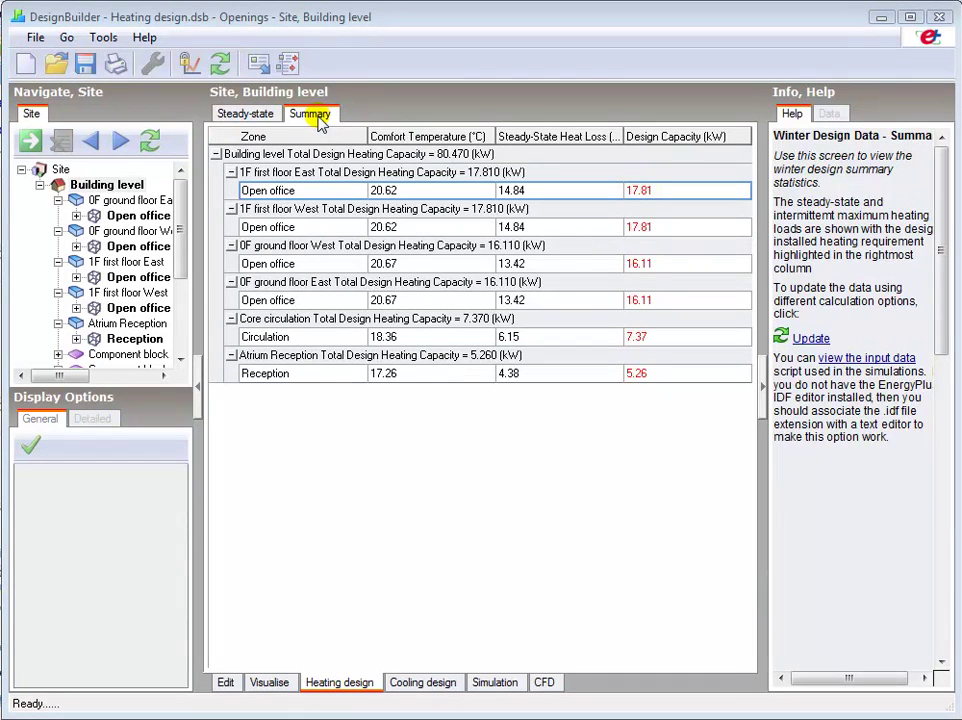